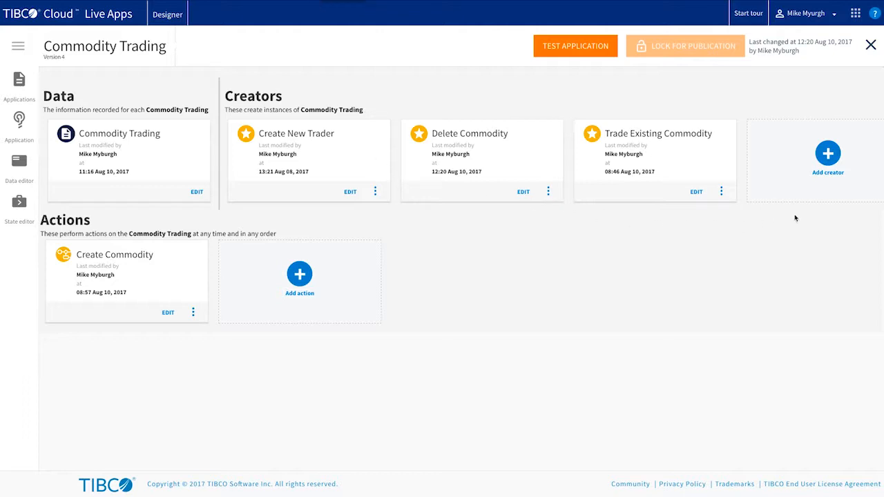
Step: Add a new creator named "Delete Trader" to the Commodity Trading application
left_click(829, 155)
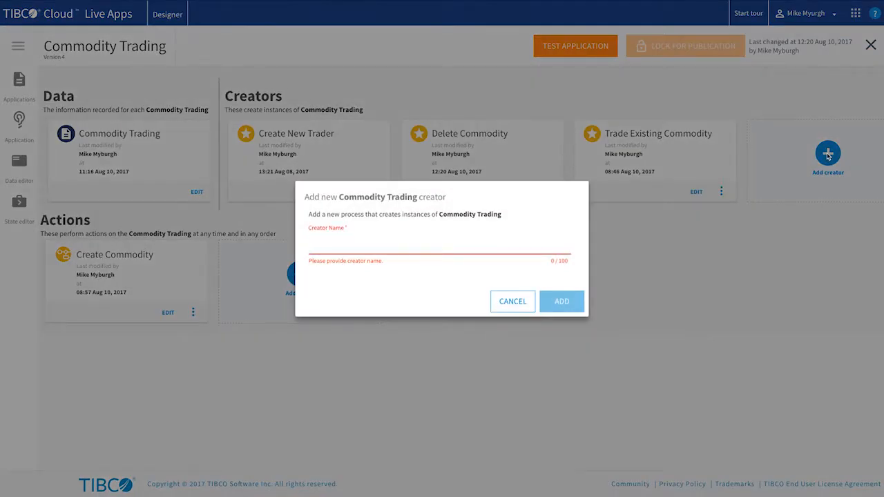
type("Delete Trader")
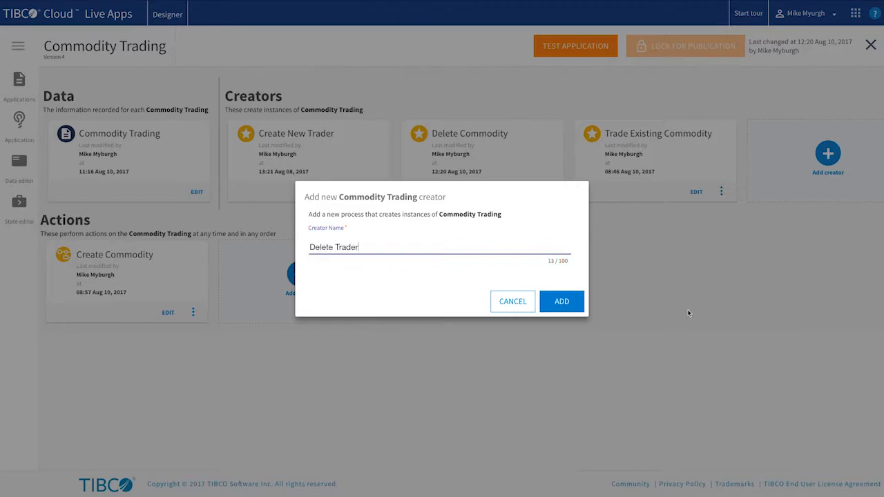
left_click(577, 293)
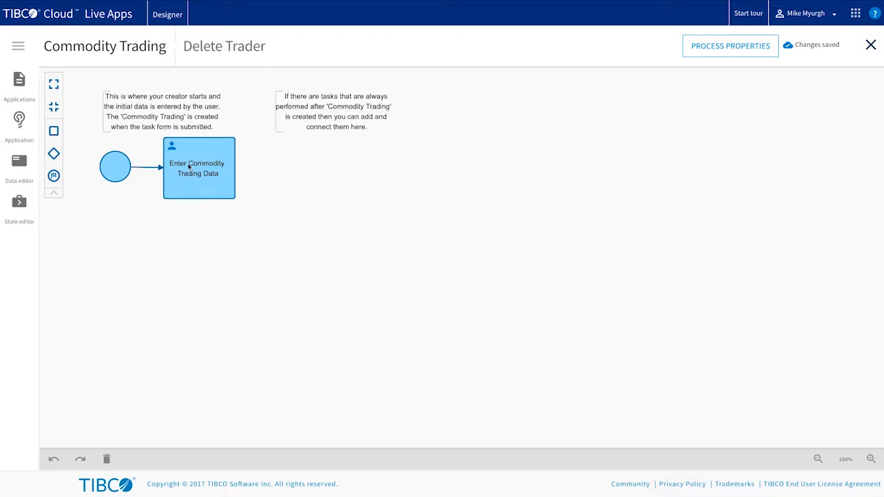
Step: Restrict who can use the Delete Trader process to the Administrator group
left_click(750, 46)
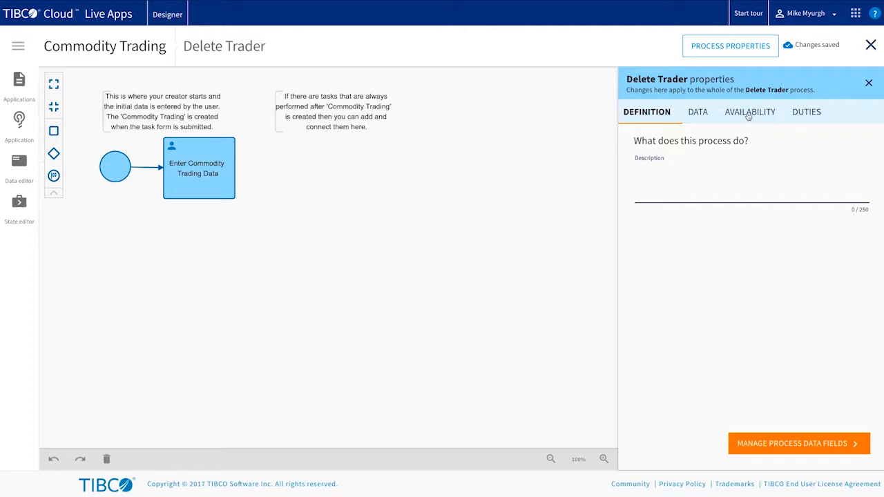
left_click(749, 114)
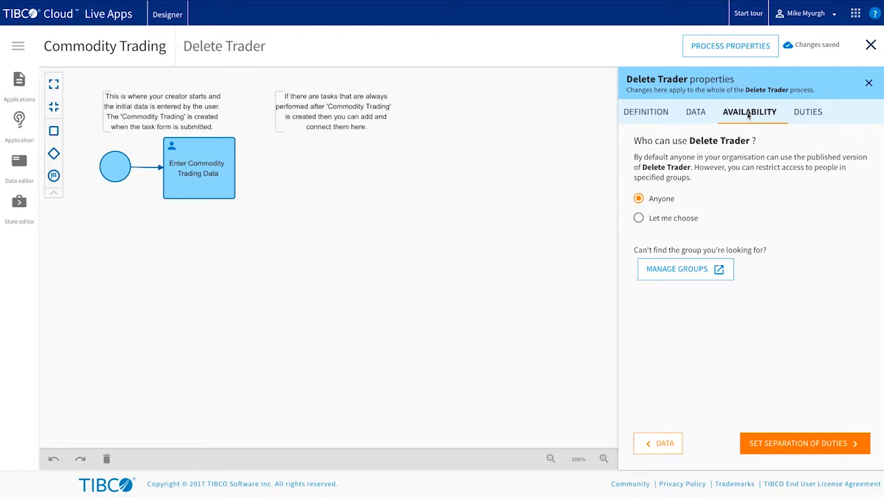
left_click(638, 219)
left_click(671, 244)
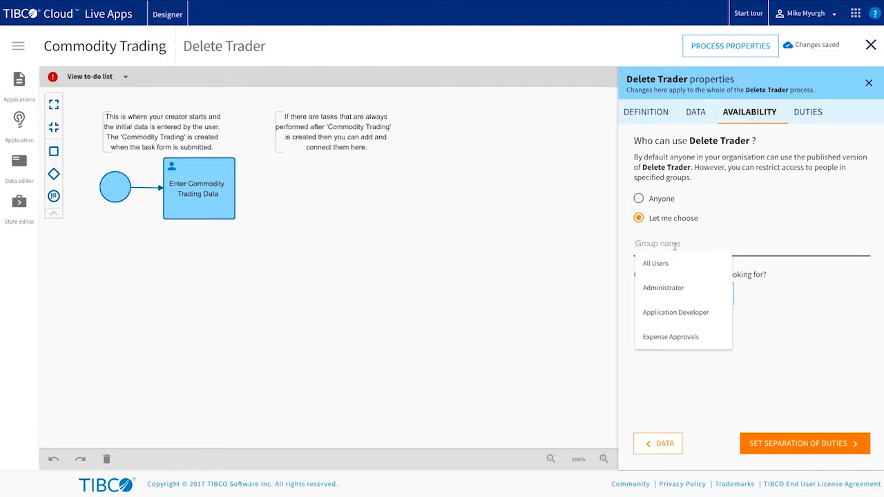
left_click(674, 293)
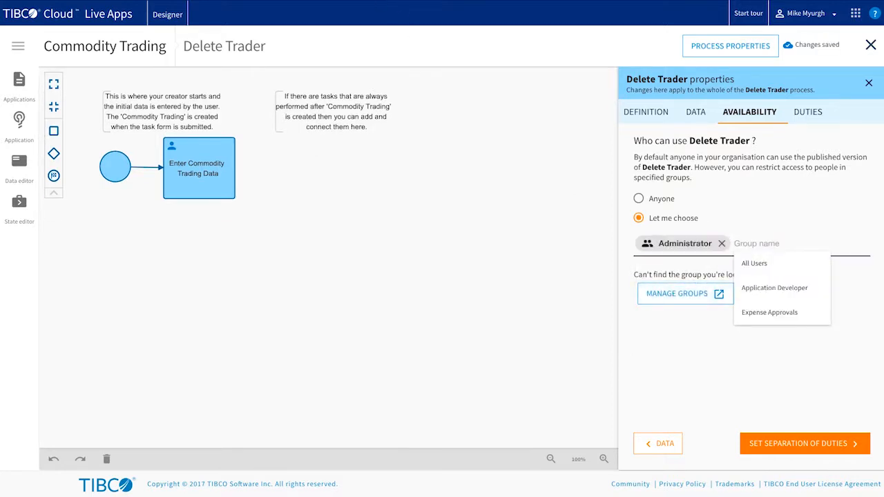
left_click(339, 107)
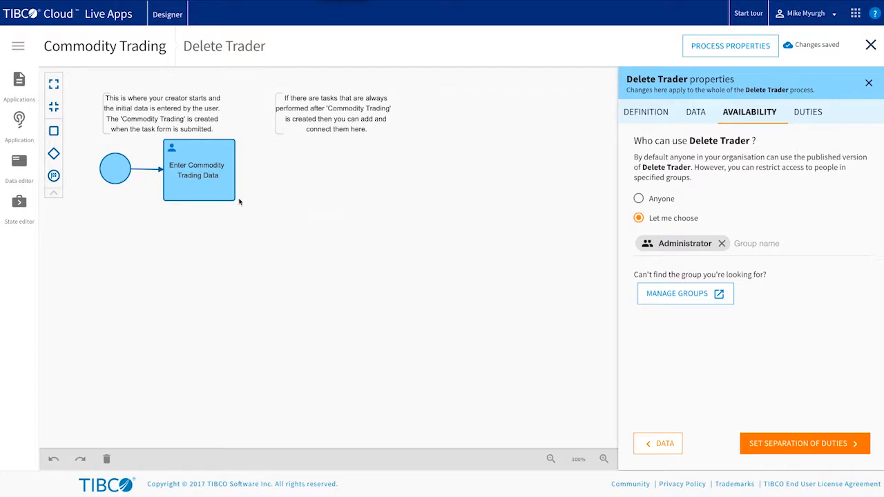
Step: Describe the Delete Trader process as "Capture Delete Trader Information"
left_click(195, 172)
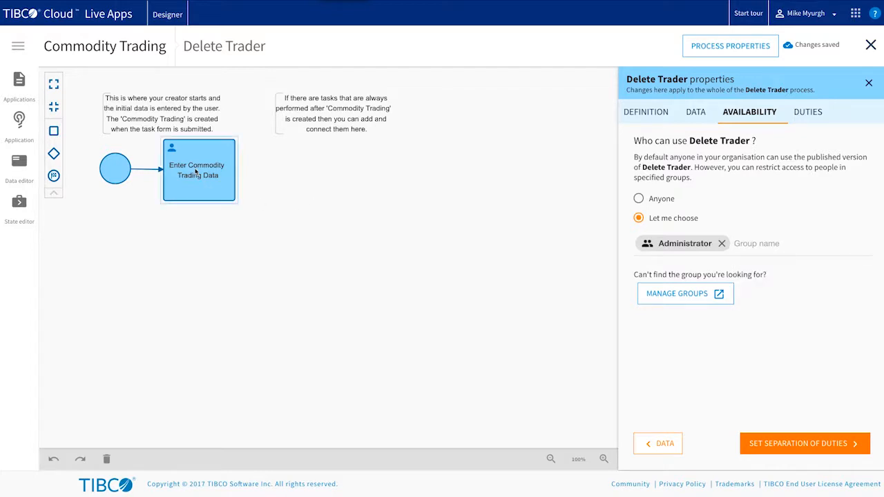
left_click(661, 114)
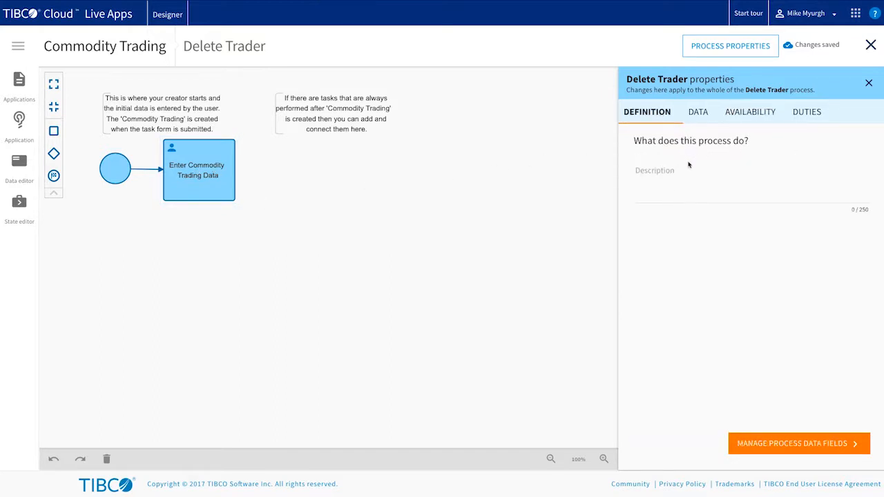
left_click(678, 175)
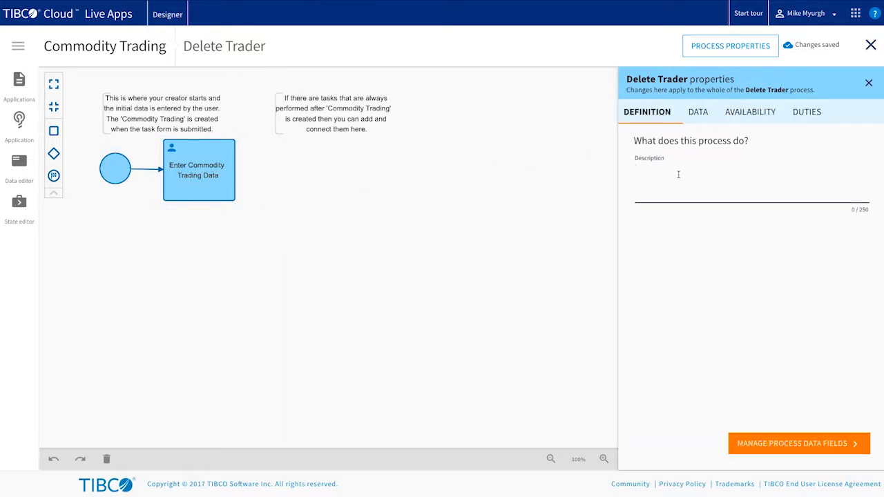
type("C")
key("BackSpace")
type("Capture Delete TYrader")
key("BackSpace")
key("BackSpace")
key("BackSpace")
key("BackSpace")
key("BackSpace")
key("BackSpace")
type("e")
key("BackSpace")
type("rader Information")
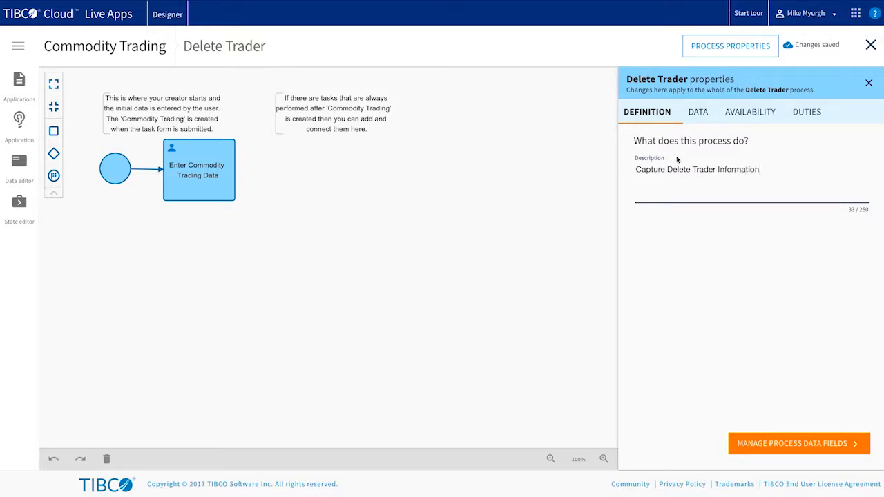
Step: Create a text process data field named "Trader Id" for the Delete Trader process
left_click(698, 113)
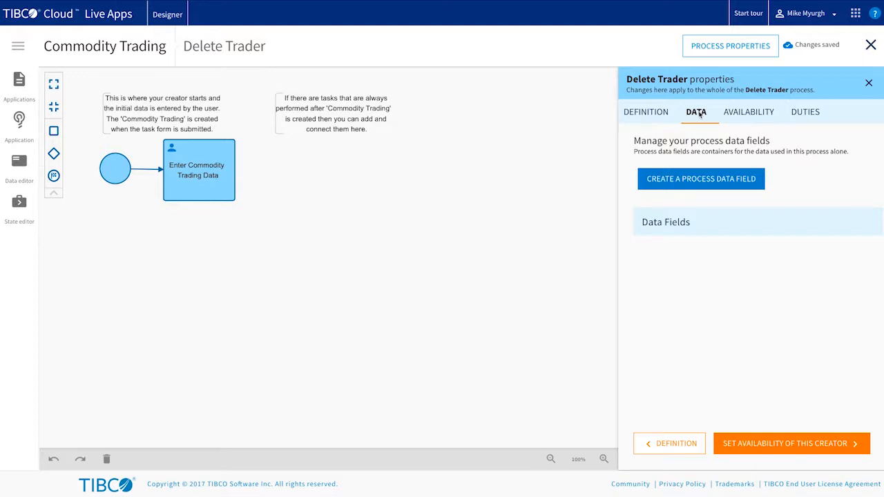
left_click(694, 179)
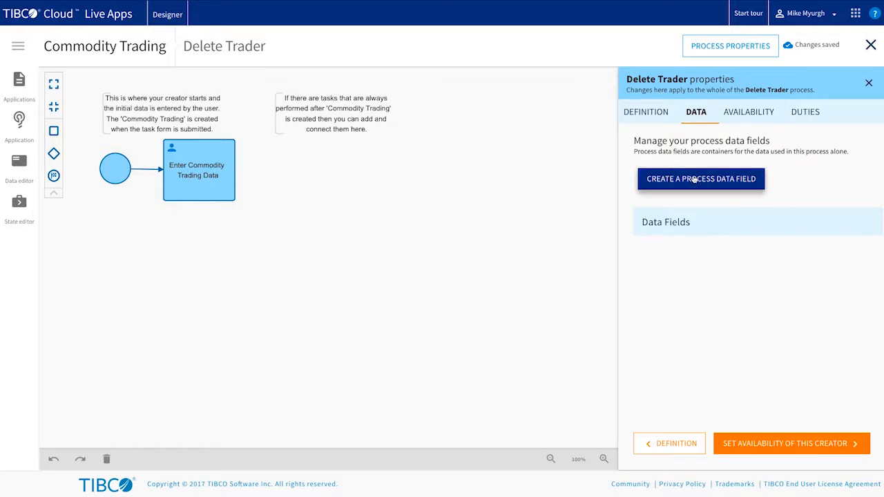
left_click(681, 170)
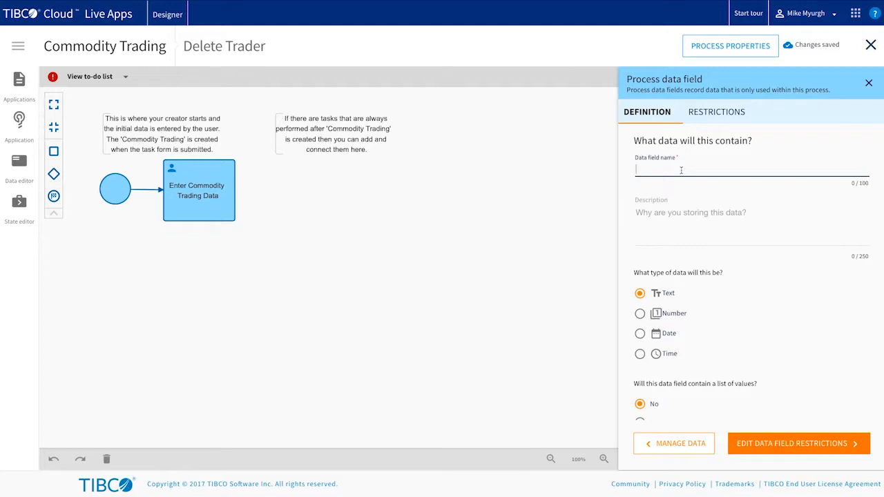
type("Trader")
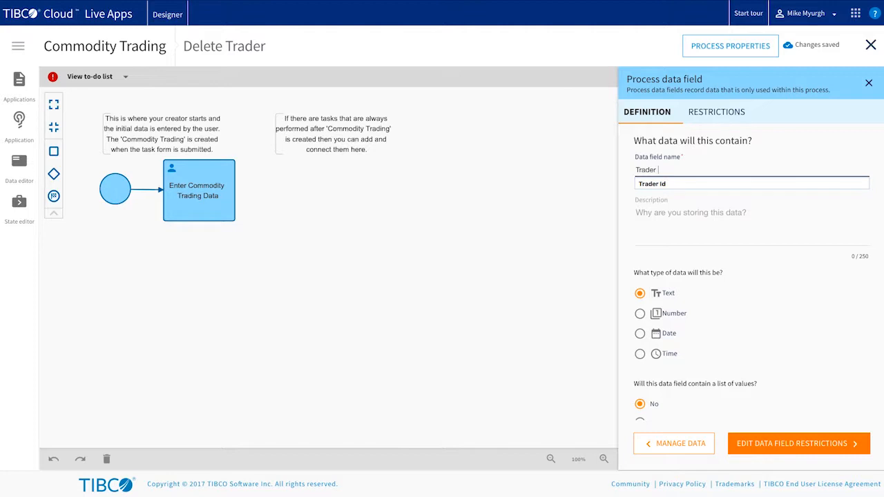
key("Return")
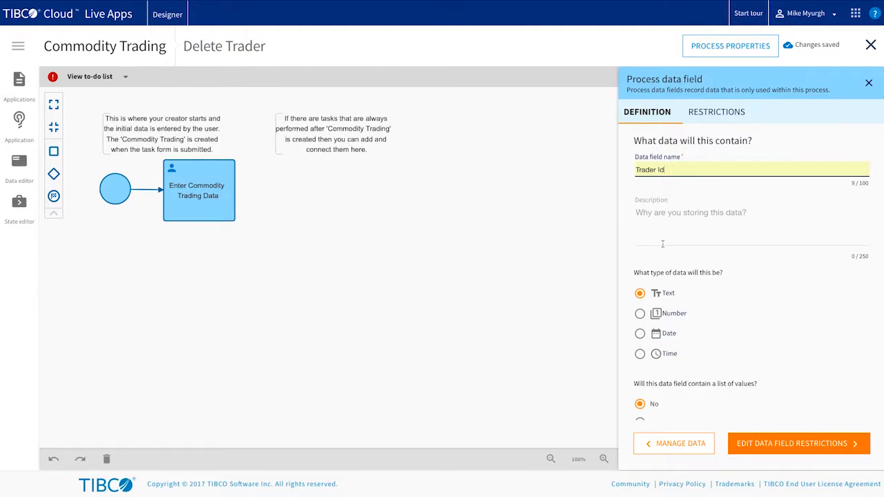
scroll(699, 356, "down", 1)
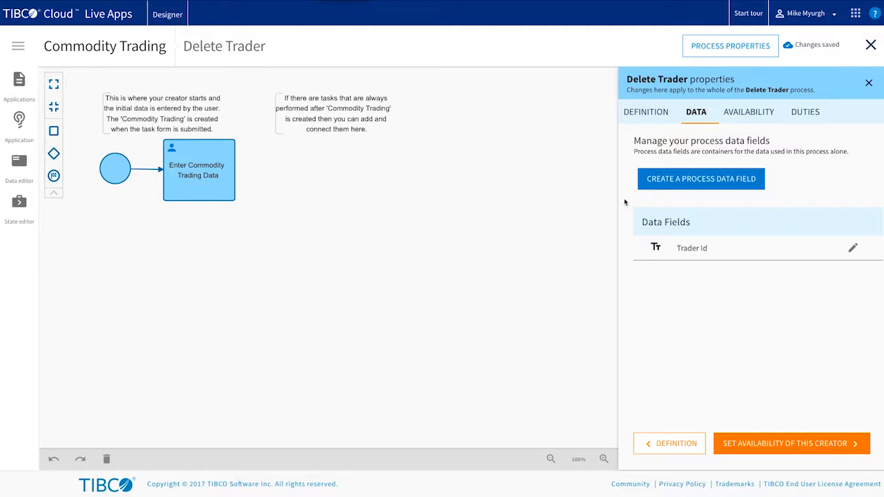
Step: Create a process data field named "Delete Trader Response Code" with the Number data type, then close its properties
left_click(688, 181)
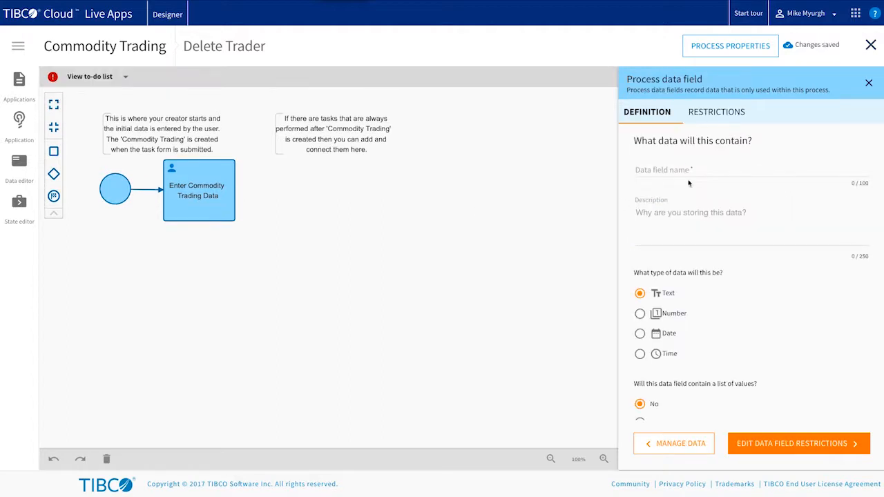
left_click(681, 167)
type("Delete")
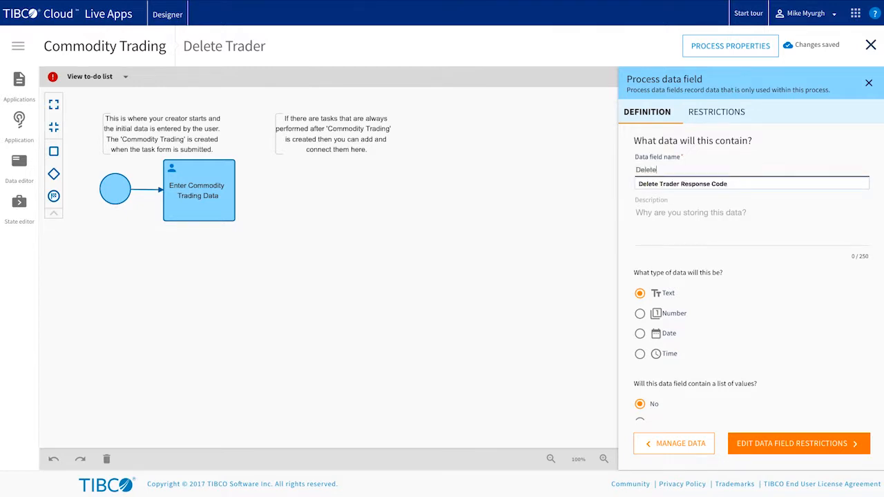
type(" Tra")
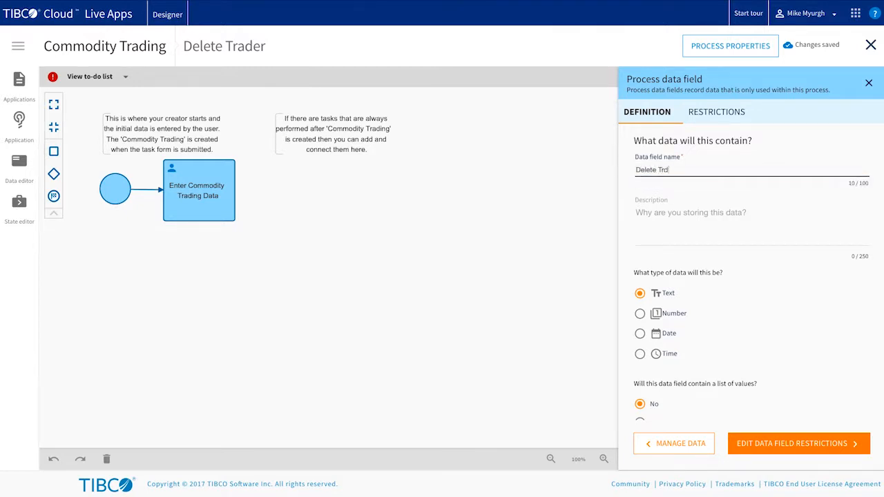
type("der")
key("Down")
key("Return")
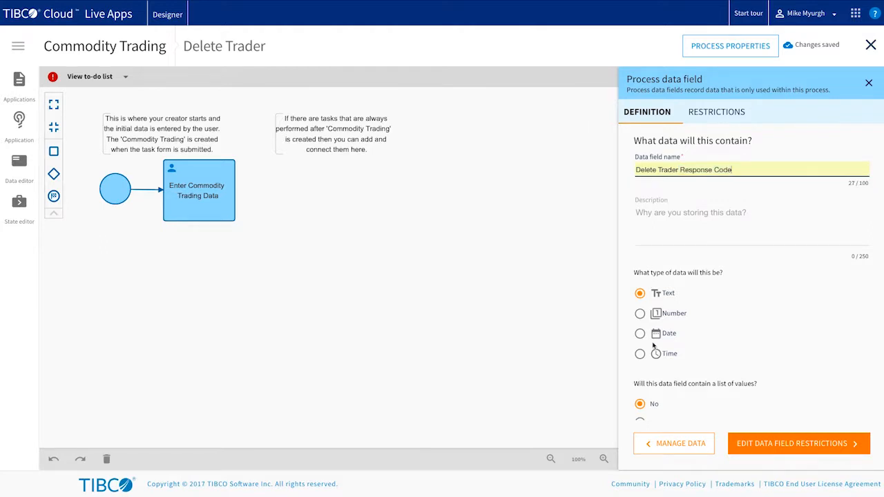
left_click(640, 314)
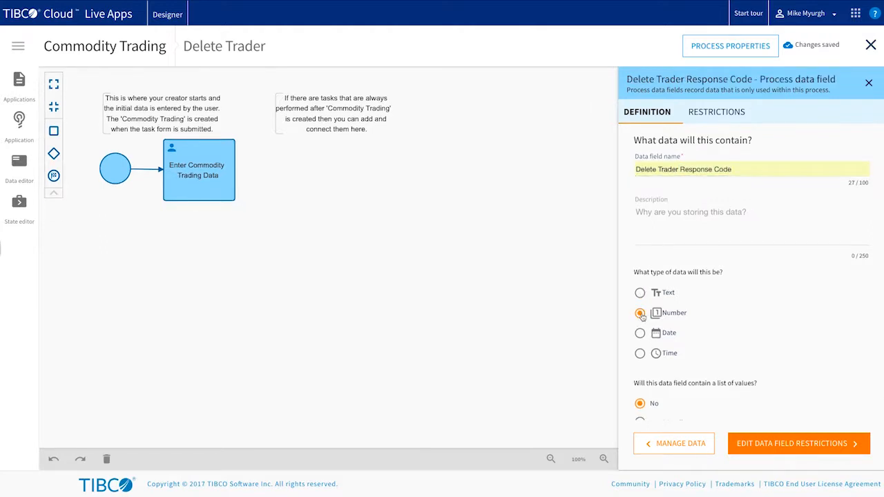
scroll(641, 316, "down", 1)
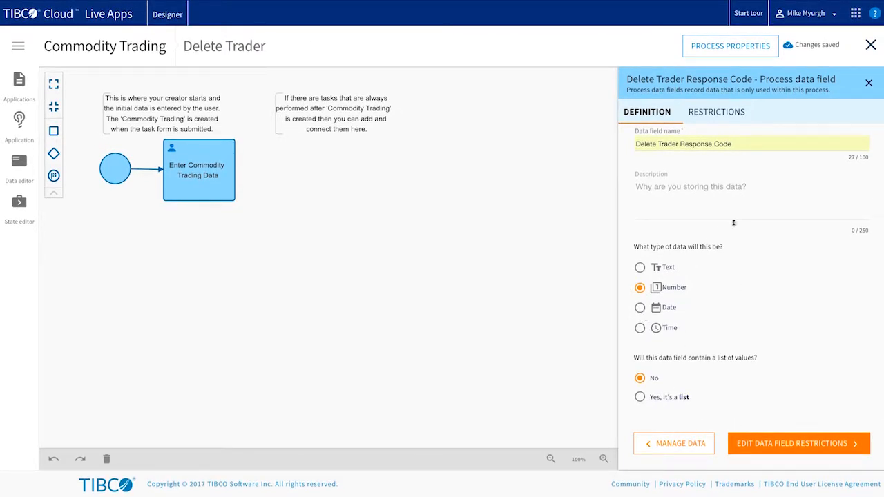
left_click(869, 83)
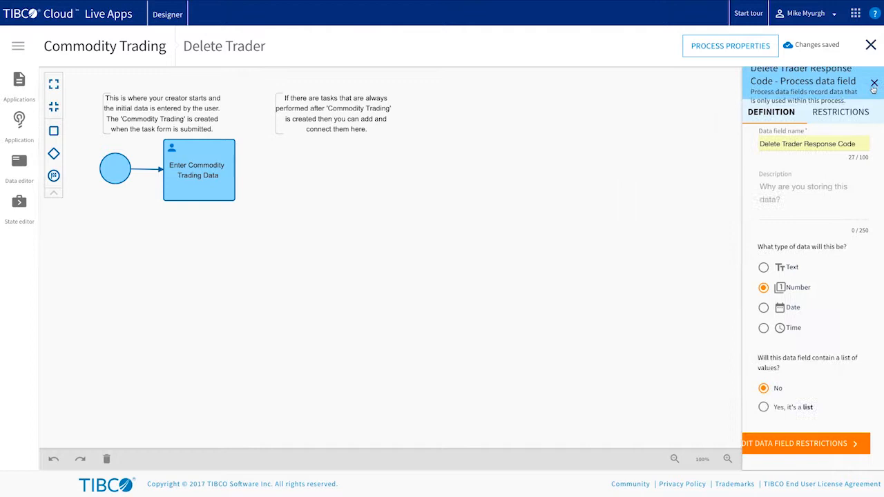
Step: Make only the Trader Id field available in the Enter Commodity Trading Data task and set it as Required
left_click(726, 53)
left_click(697, 114)
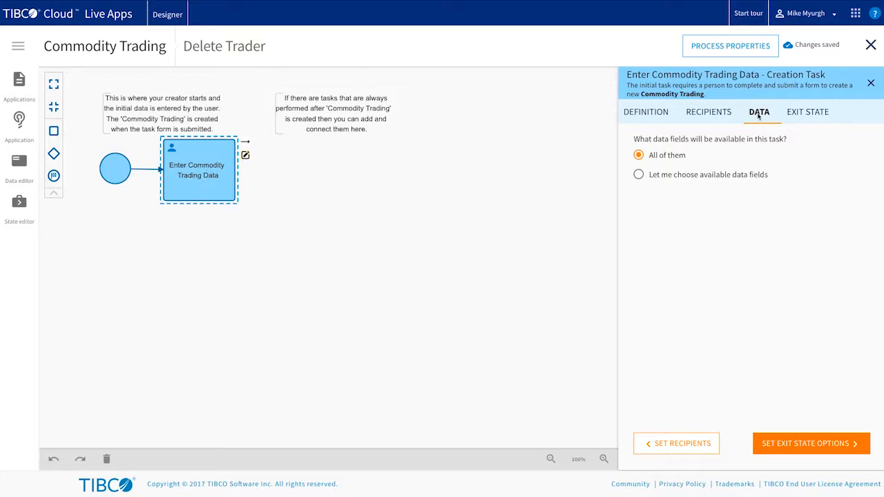
left_click(639, 175)
left_click(671, 213)
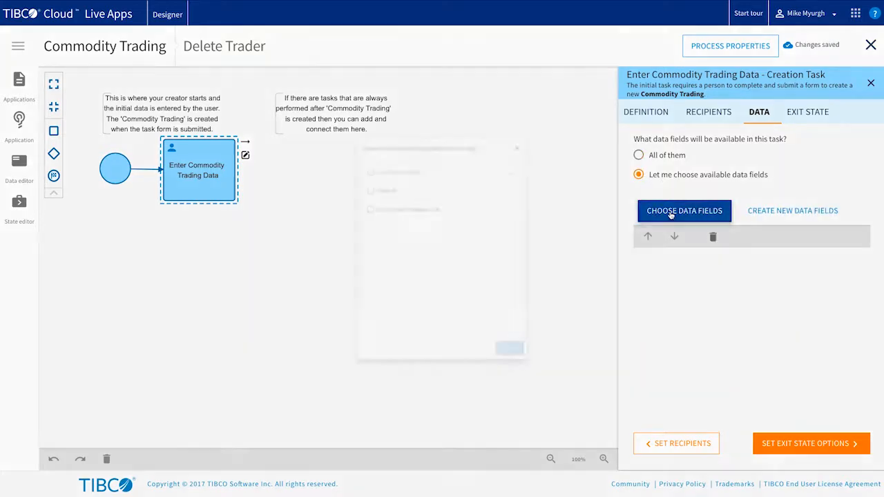
left_click(329, 158)
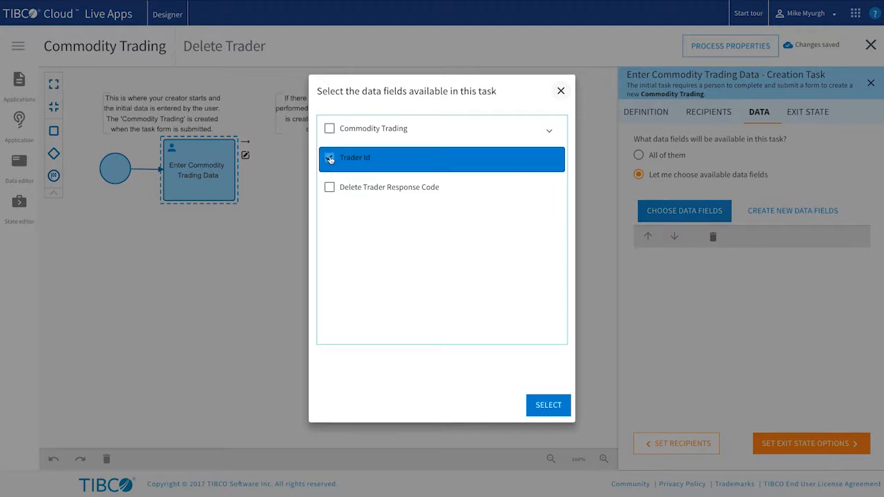
left_click(547, 406)
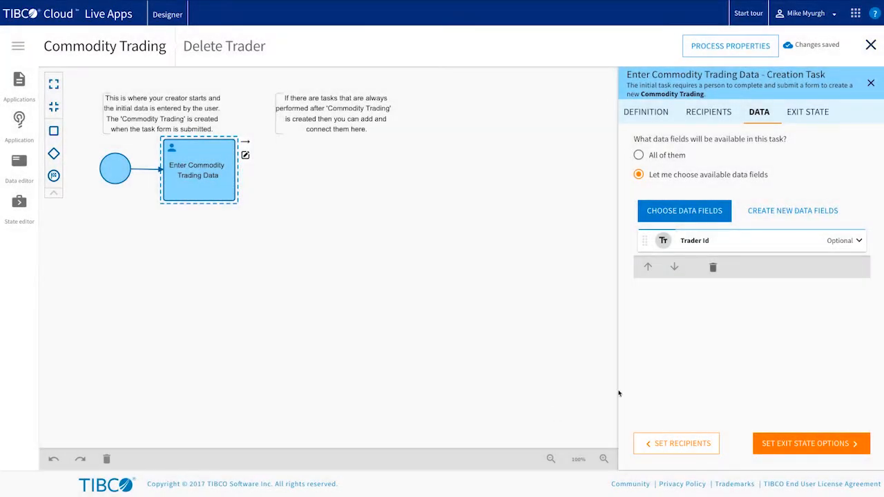
left_click(859, 241)
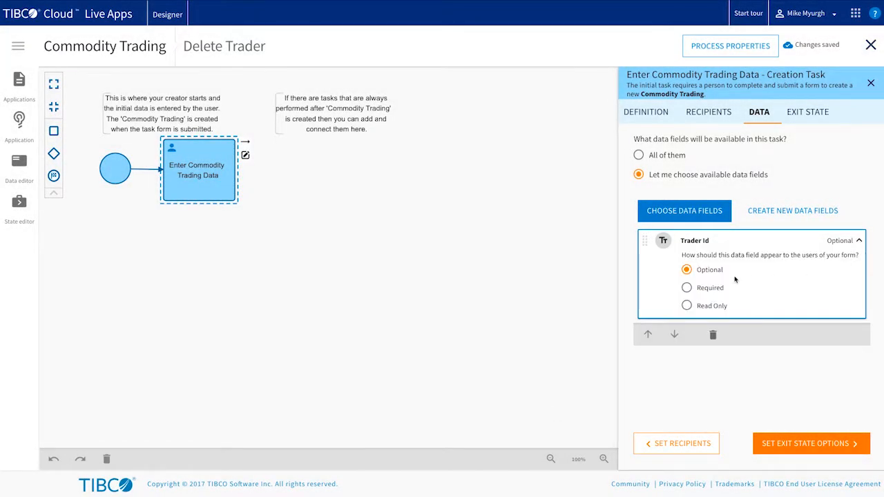
left_click(688, 288)
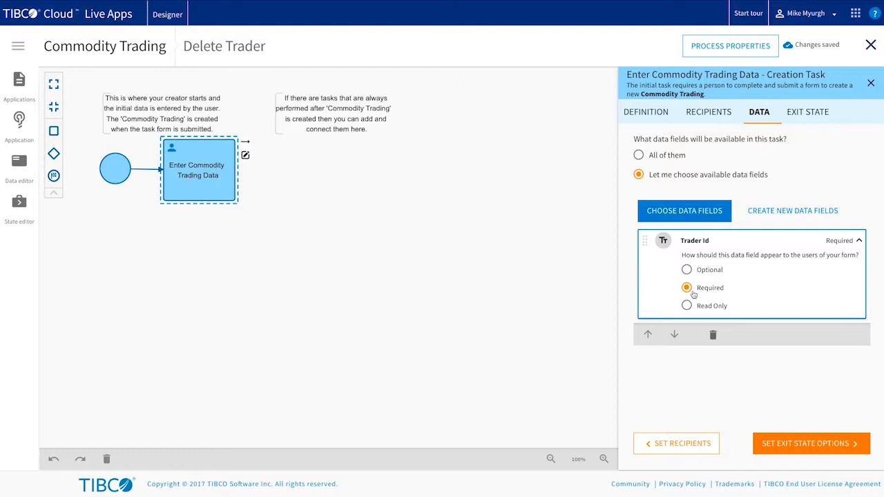
Step: Set the exit state of the Enter Commodity Trading Data task to the specific state Trader Deleted
left_click(813, 116)
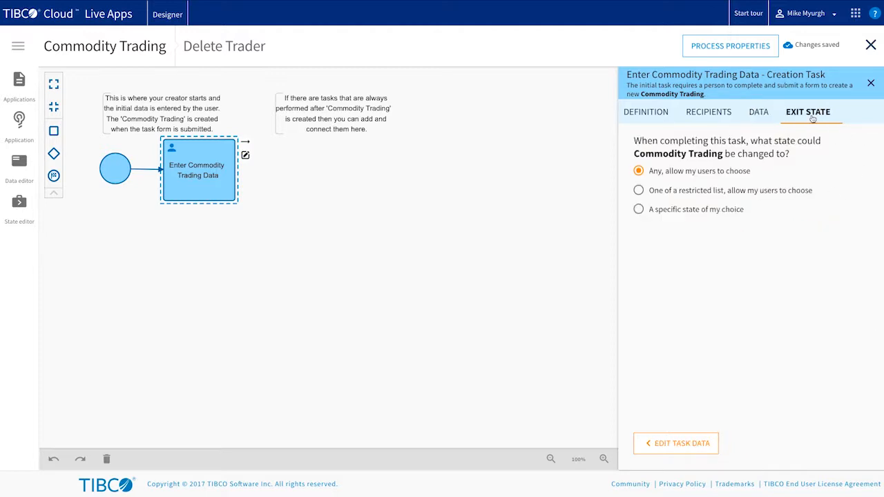
left_click(638, 210)
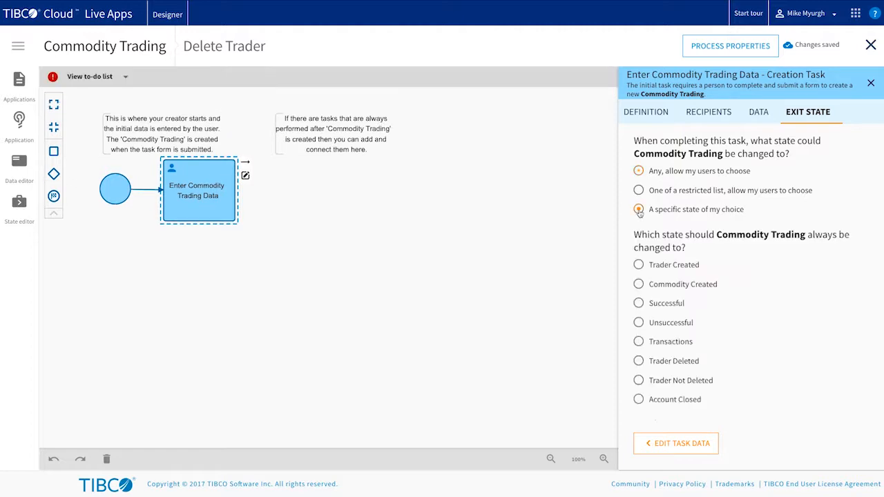
left_click(639, 362)
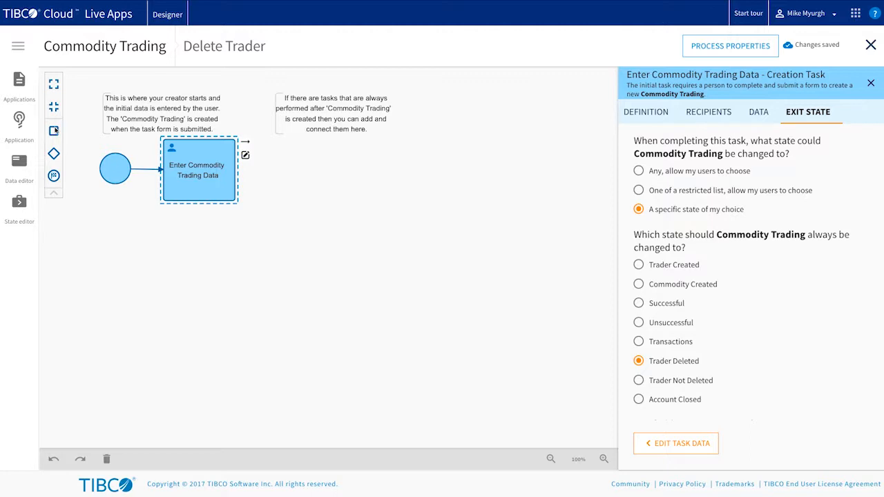
Step: Add a task named "Execute Delete Trader" that shares data with the company's services, and connect Enter Commodity Trading Data to it
left_click_drag(54, 131, 312, 167)
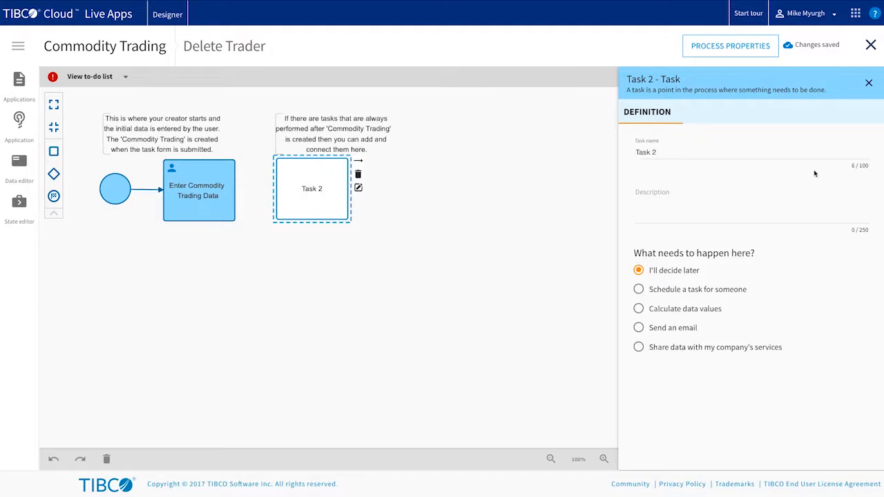
double_click(693, 150)
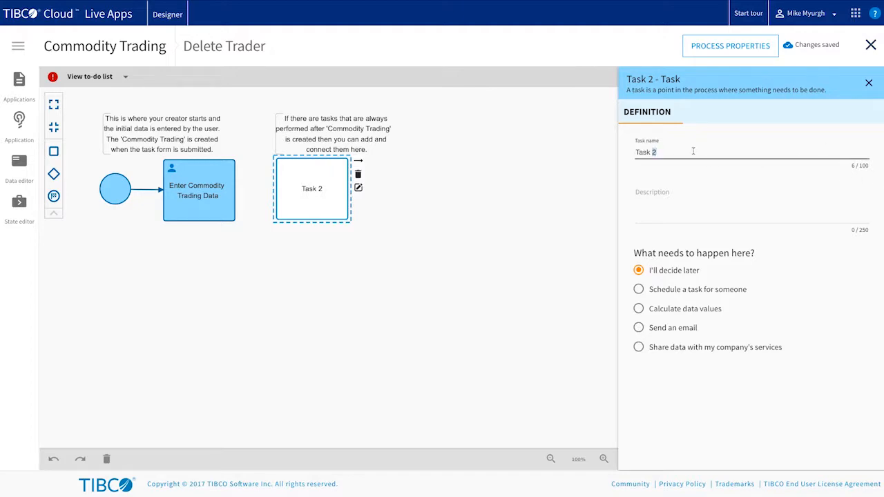
key("ctrl+a")
type("Exe")
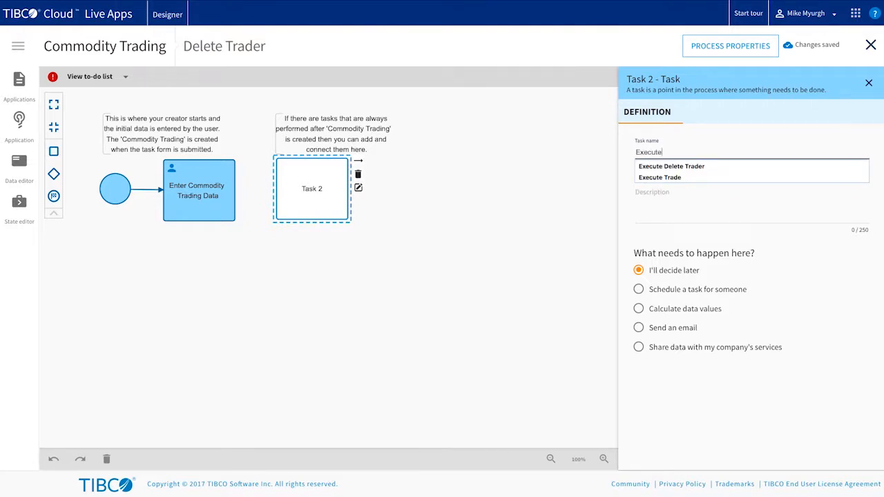
type("cute")
left_click(655, 170)
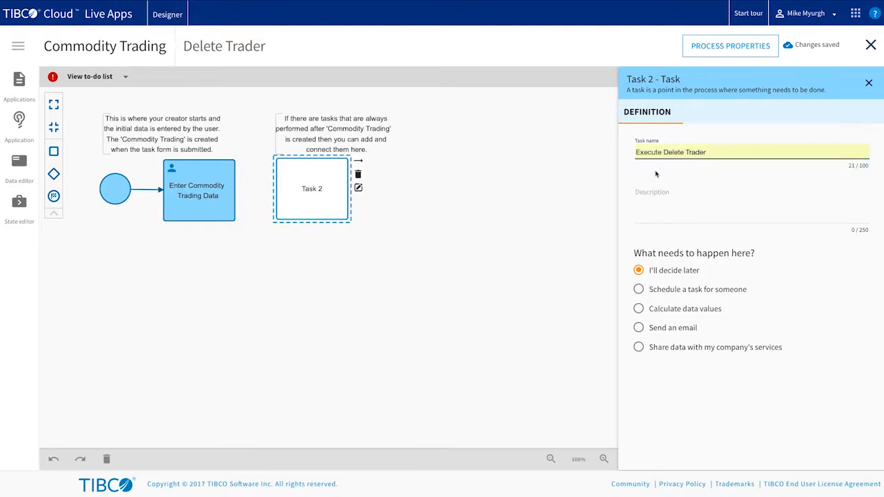
left_click(639, 349)
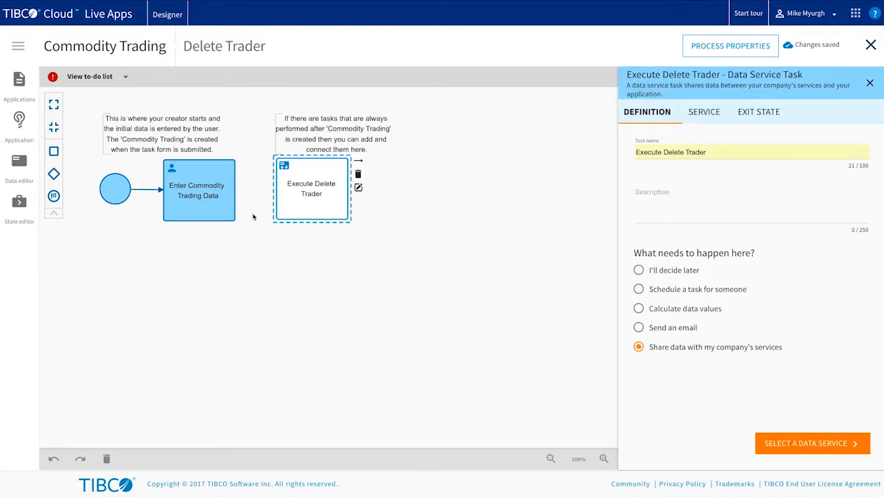
left_click(188, 183)
left_click_drag(246, 163, 308, 195)
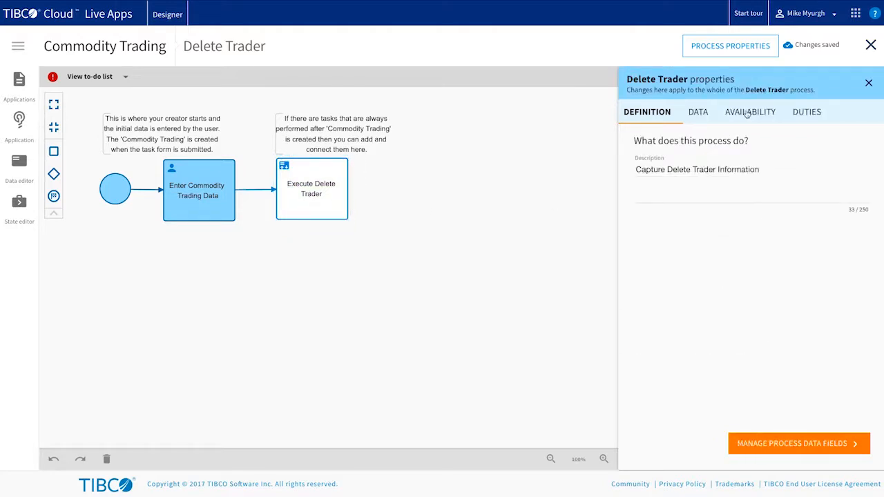
Step: Select Delete_Trader_POST from delete_trader as the service for the Execute Delete Trader task
left_click(308, 191)
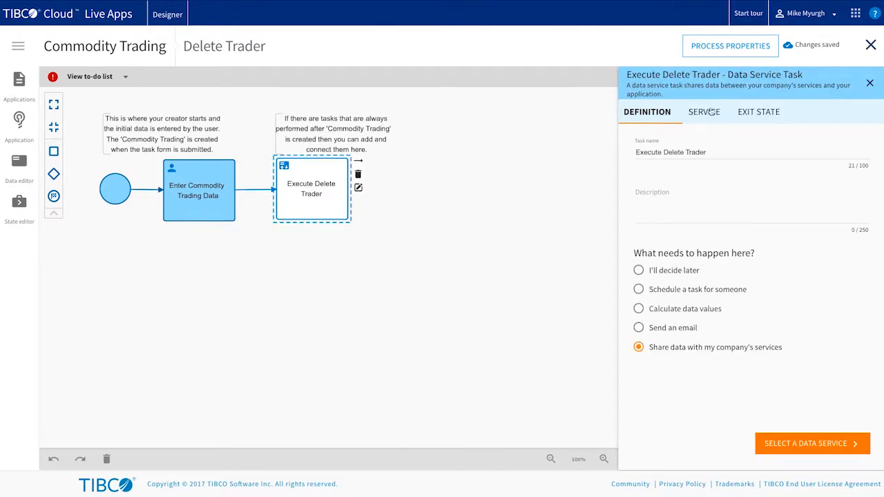
left_click(711, 113)
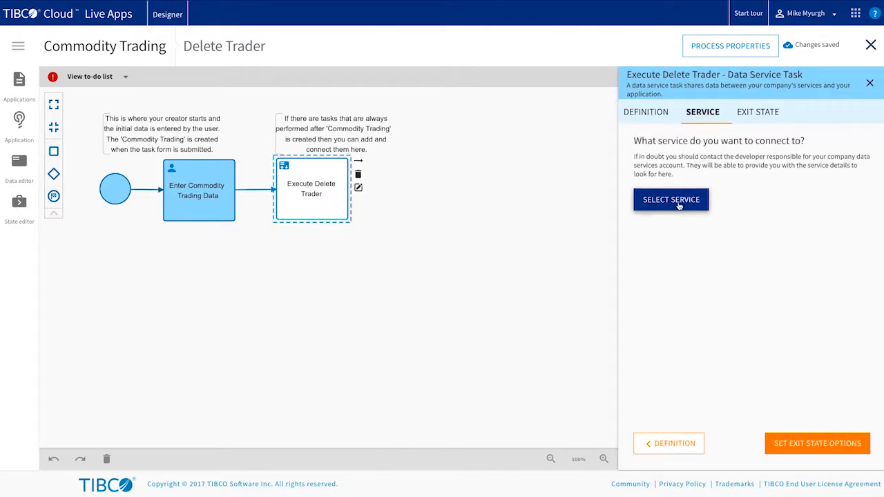
left_click(679, 202)
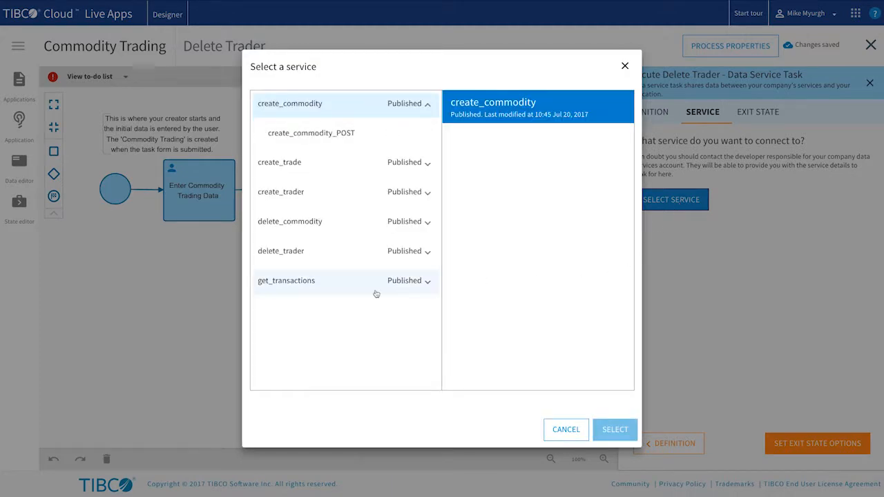
left_click(399, 254)
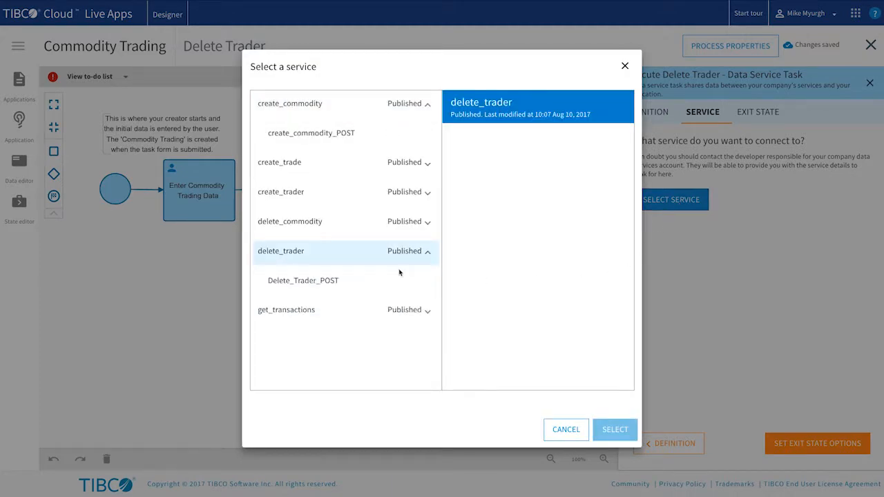
left_click(322, 282)
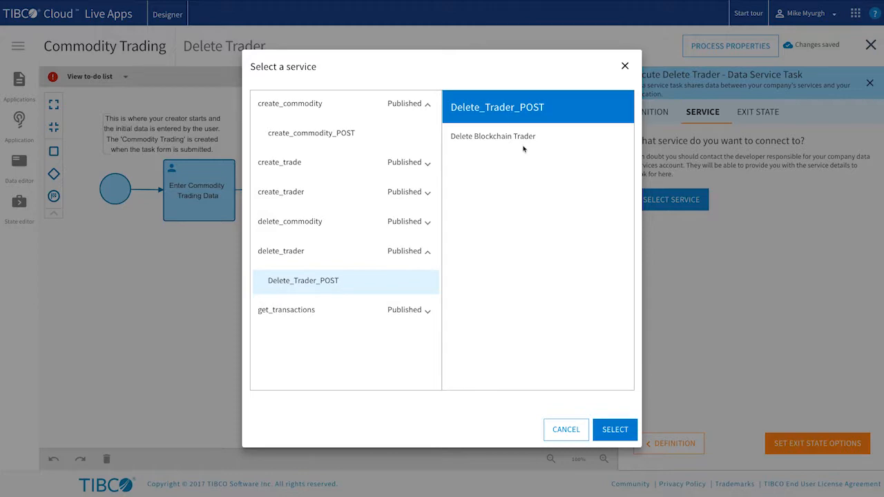
left_click(615, 430)
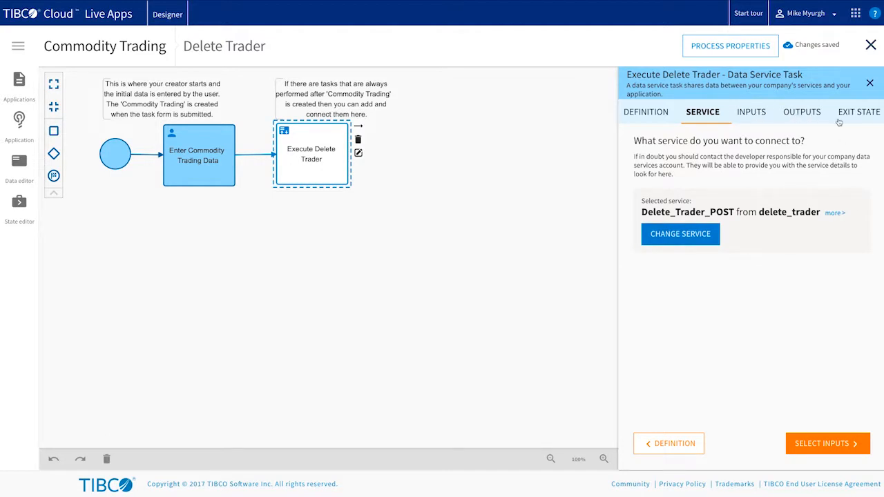
Step: Assign the Trader Id process field to the service's body/id input in the Execute Delete Trader task
left_click(750, 115)
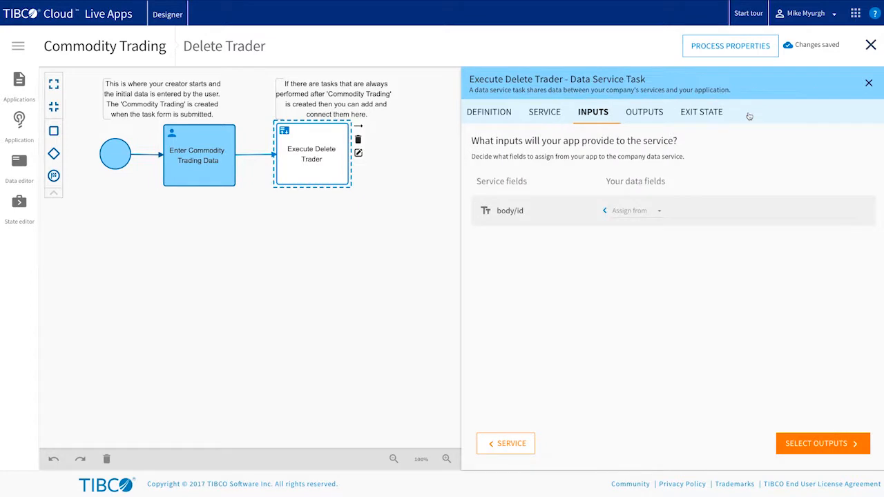
left_click(636, 212)
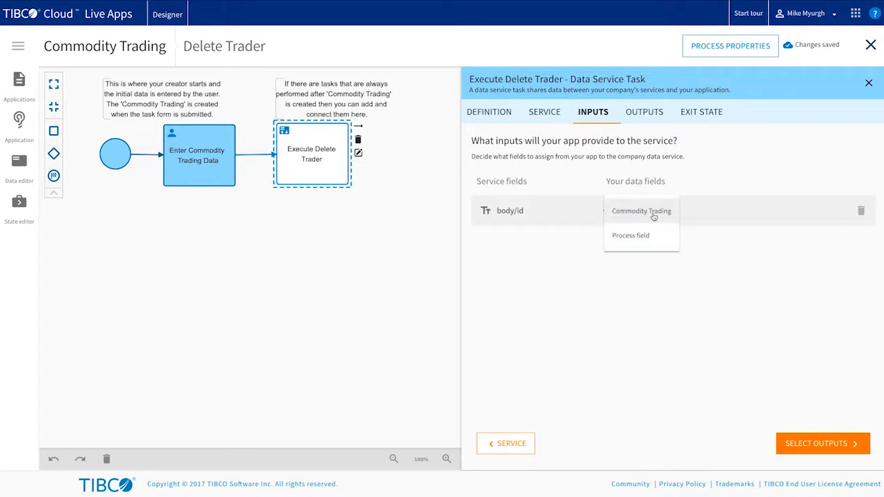
left_click(645, 235)
left_click(704, 211)
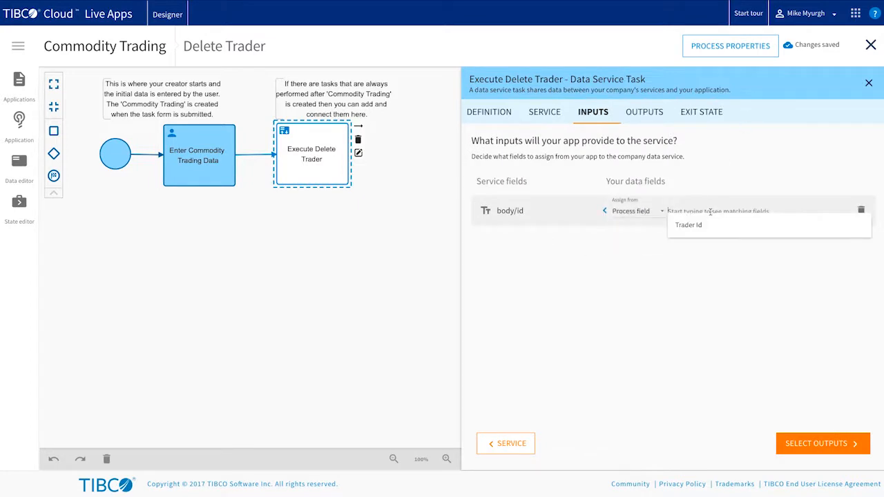
left_click(690, 225)
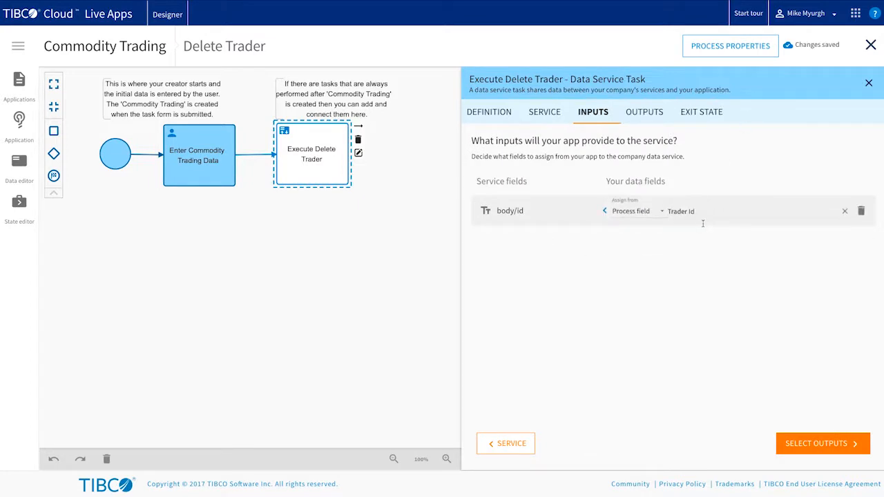
Step: Assign the service output Response/responseCode to the Delete Trader Response Code process field, then view the task's exit state options
left_click(643, 114)
left_click(632, 242)
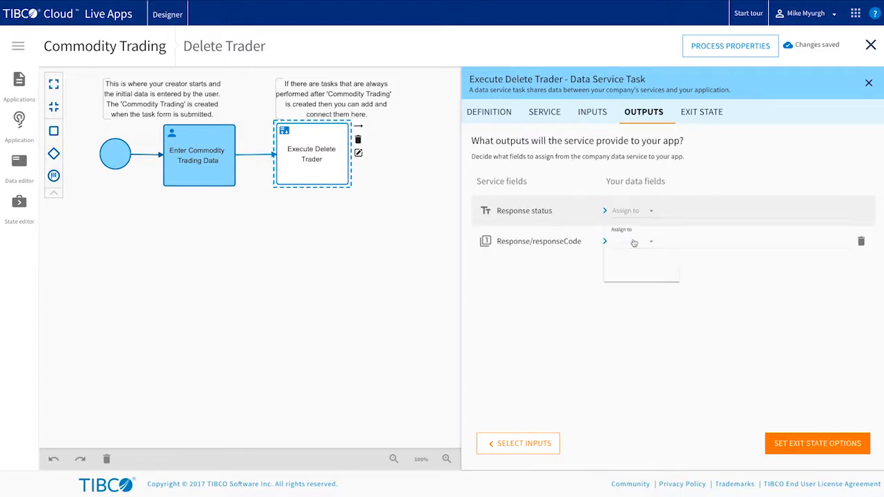
left_click(631, 266)
left_click(707, 242)
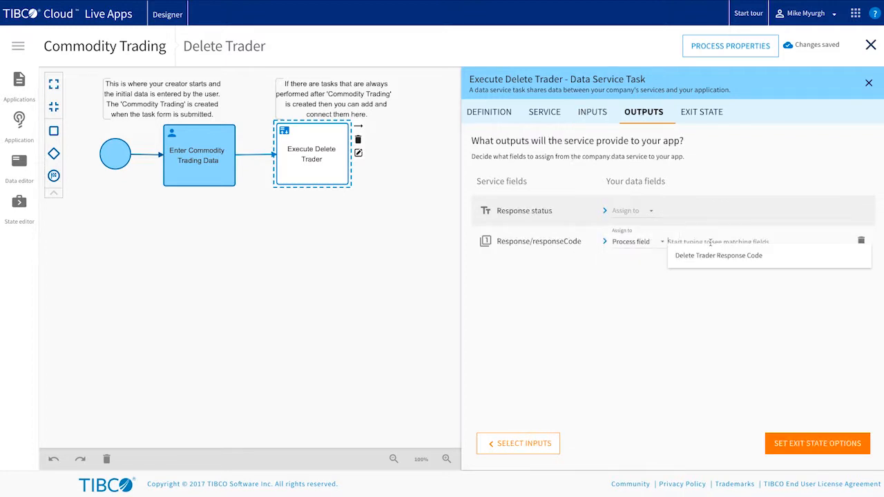
left_click(710, 263)
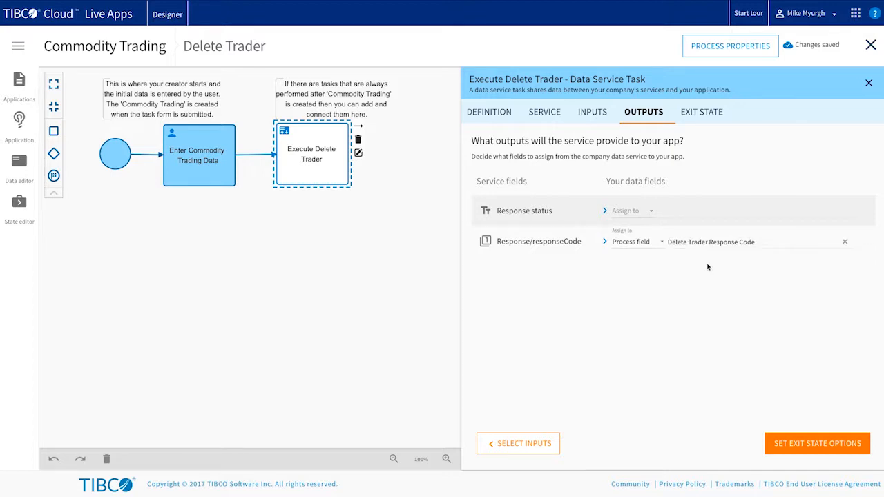
left_click(706, 111)
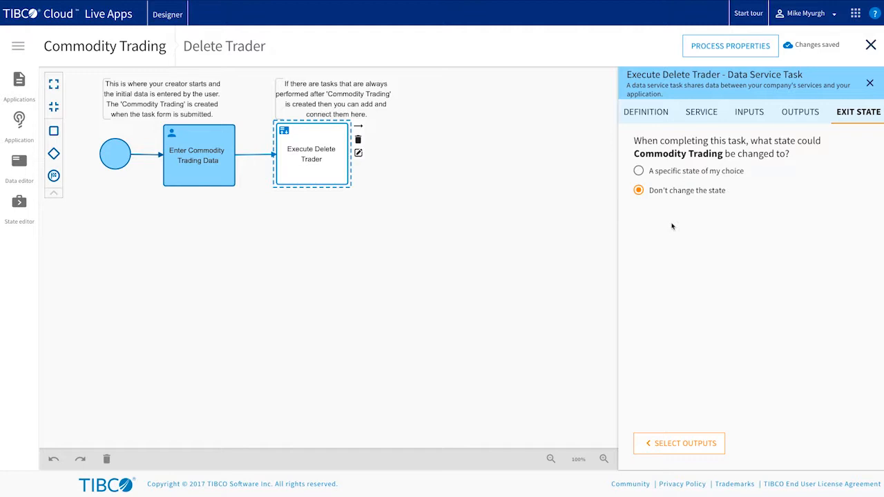
Step: Add a decision point after the Execute Delete Trader task and connect the task to it
left_click_drag(54, 153, 406, 155)
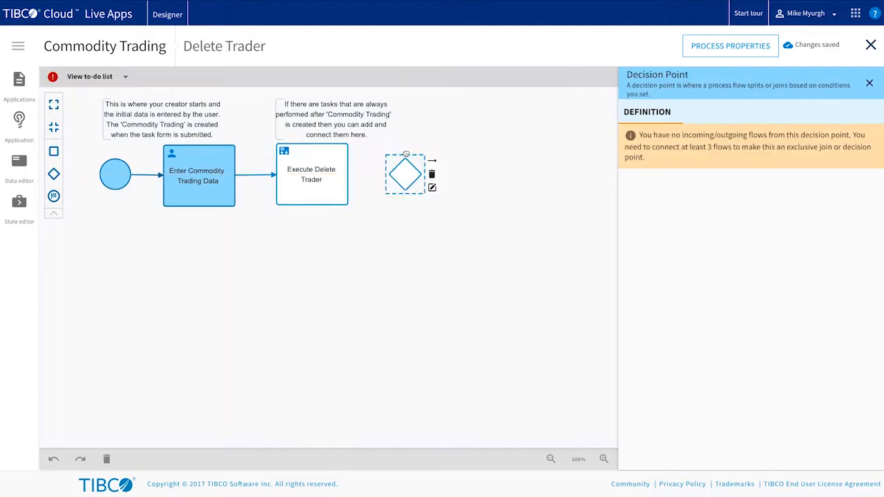
left_click(323, 181)
left_click_drag(366, 149, 401, 178)
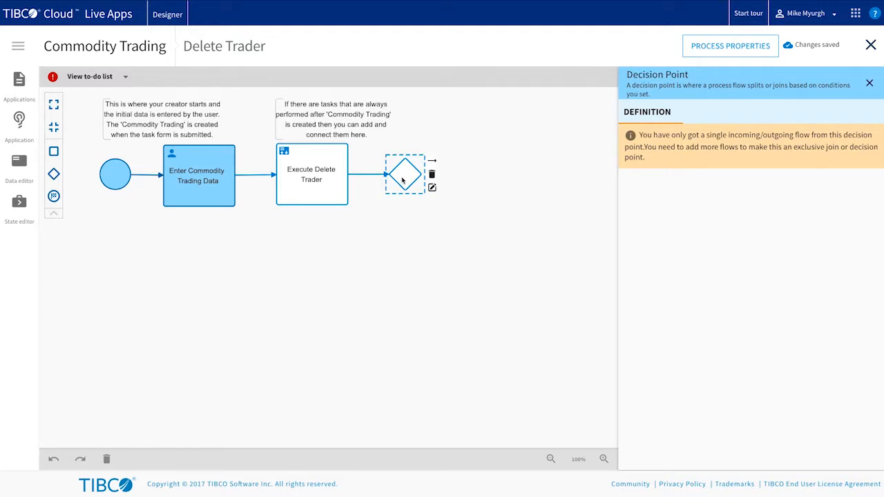
Step: Add two tasks after the decision point, one below the other, and connect the decision point to both
left_click_drag(53, 151, 505, 177)
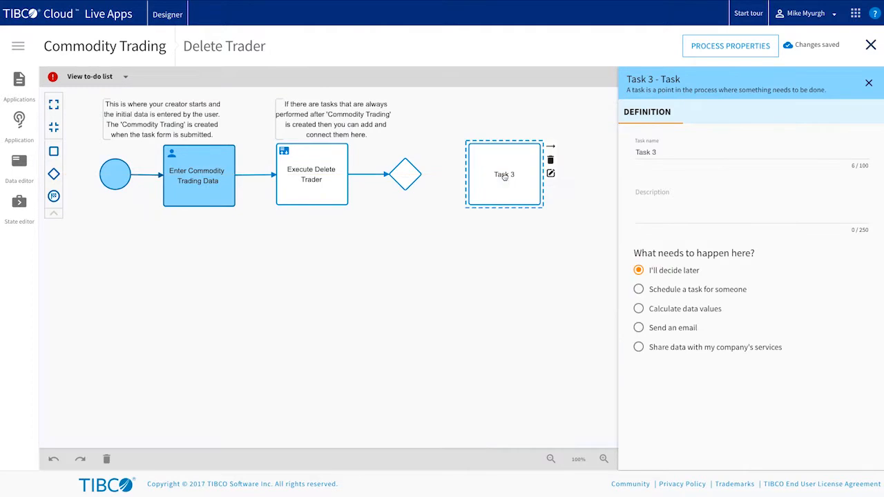
left_click_drag(54, 152, 504, 270)
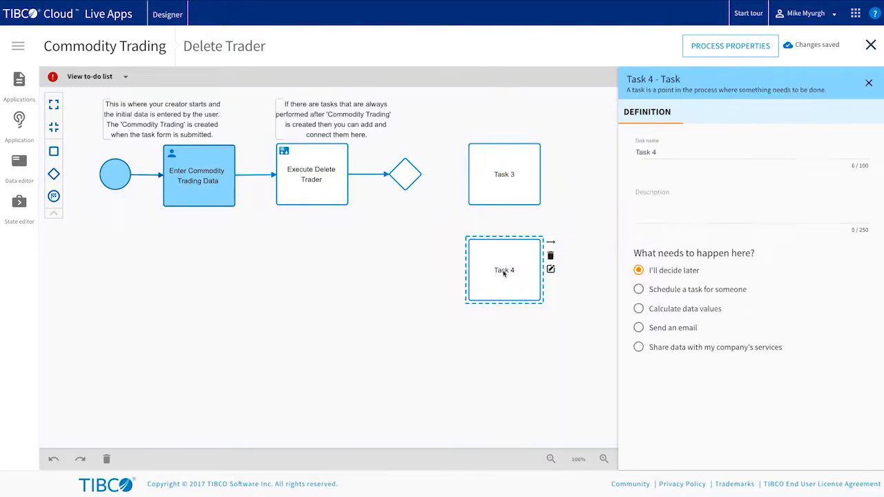
left_click(402, 174)
left_click_drag(432, 162, 488, 175)
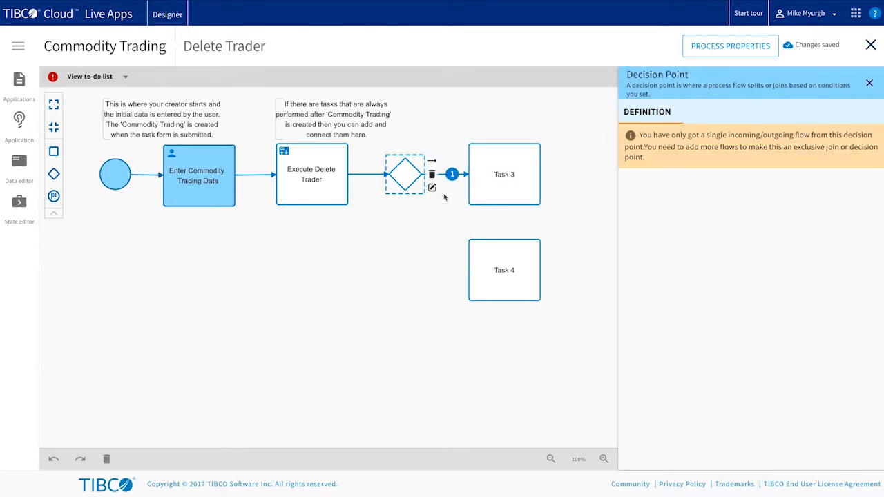
left_click_drag(432, 160, 467, 261)
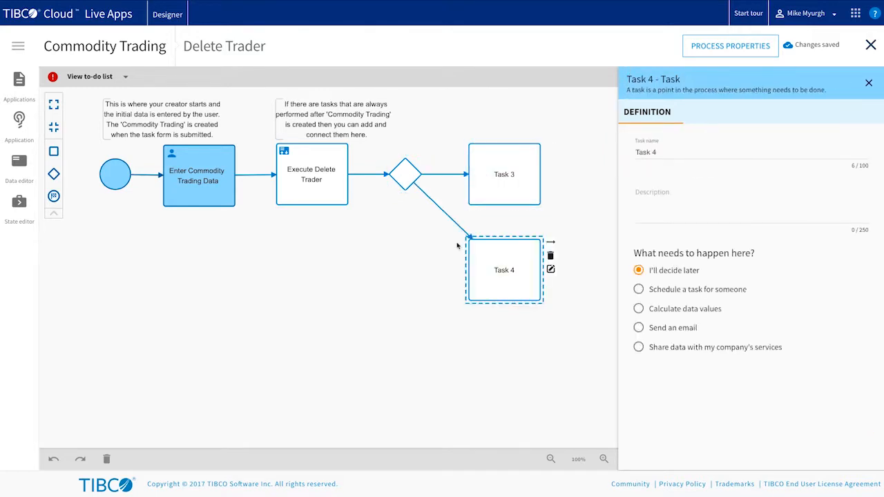
Step: Make the flow to Task 4 the default and follow the flow to Task 3 if Delete Trader Response Code is equal to 200
left_click(451, 221)
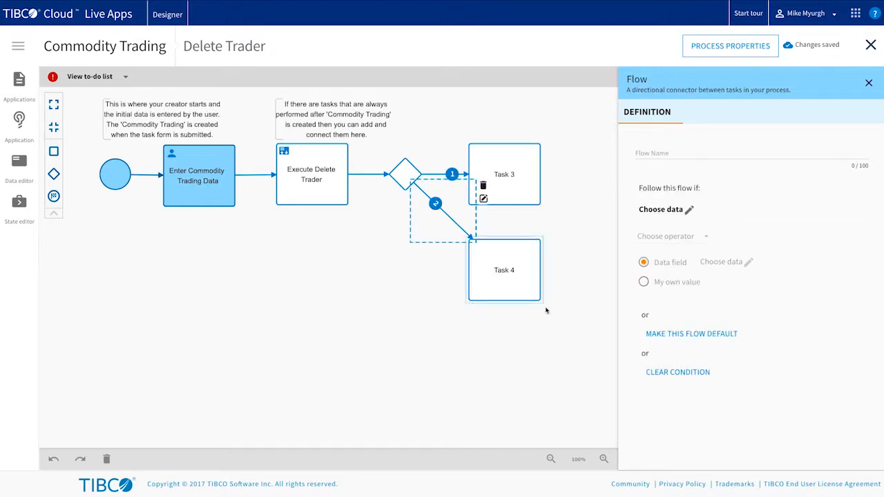
left_click(685, 338)
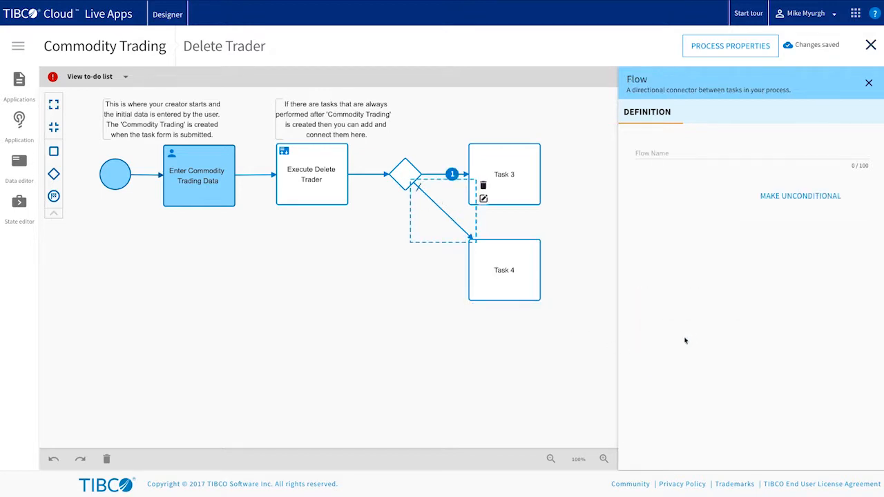
left_click(440, 175)
left_click(689, 209)
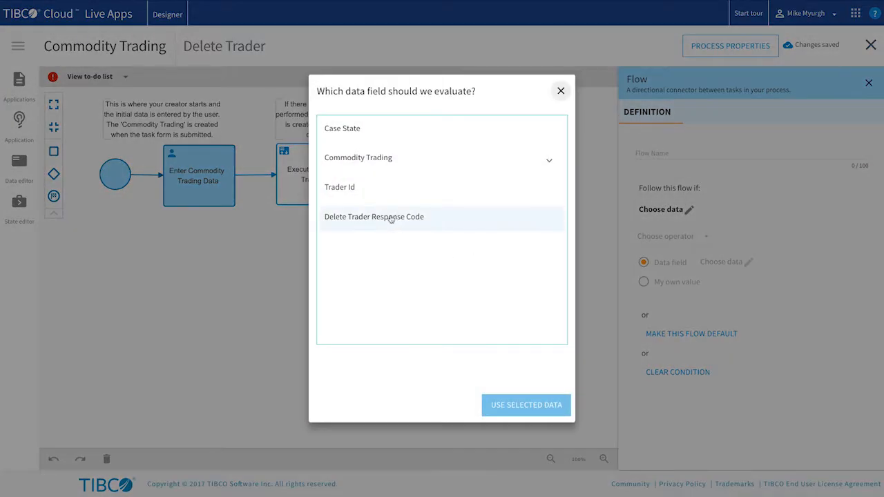
left_click(391, 218)
left_click(537, 406)
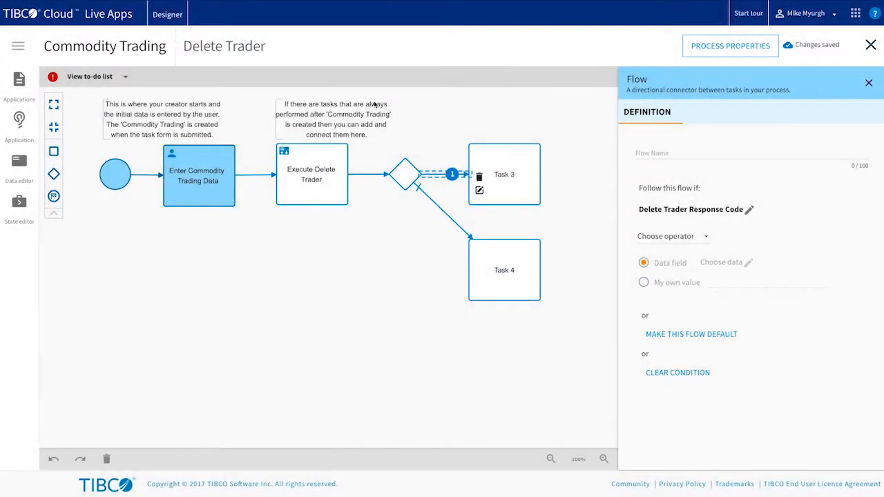
left_click(706, 238)
left_click(648, 236)
left_click(643, 281)
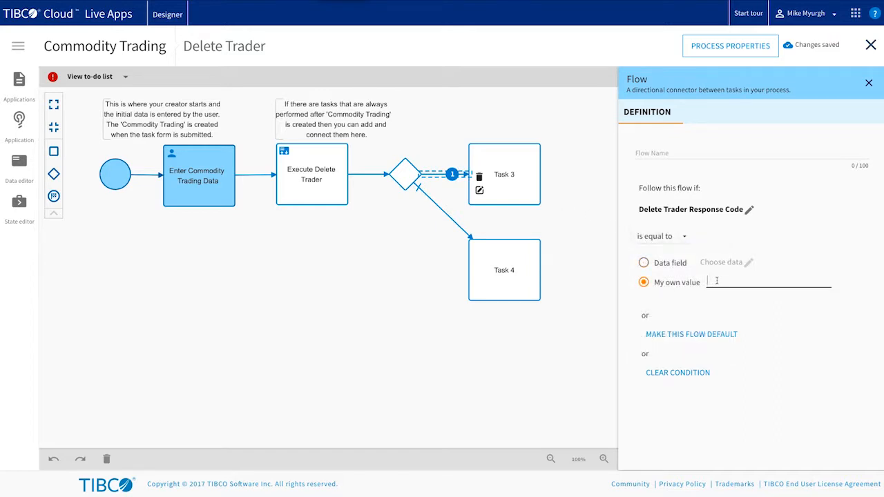
type("200")
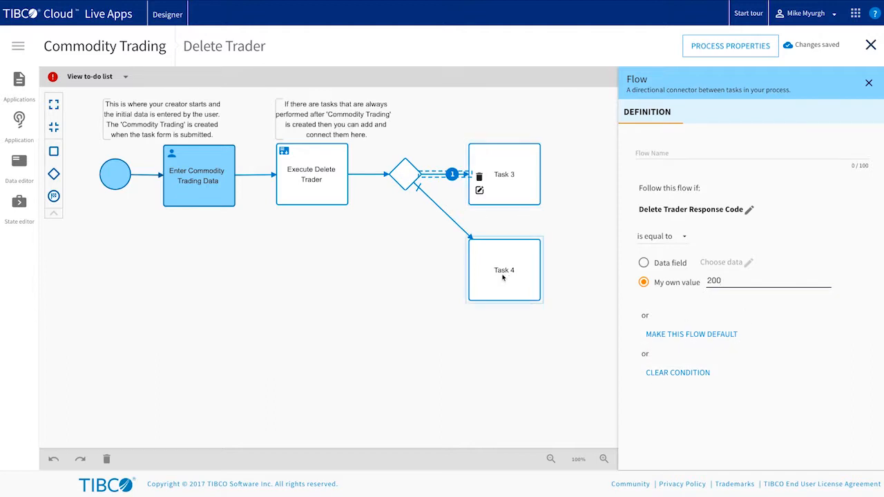
Step: Rename Task 3 as "Delete Confirmation" and set it to send an email
left_click(512, 179)
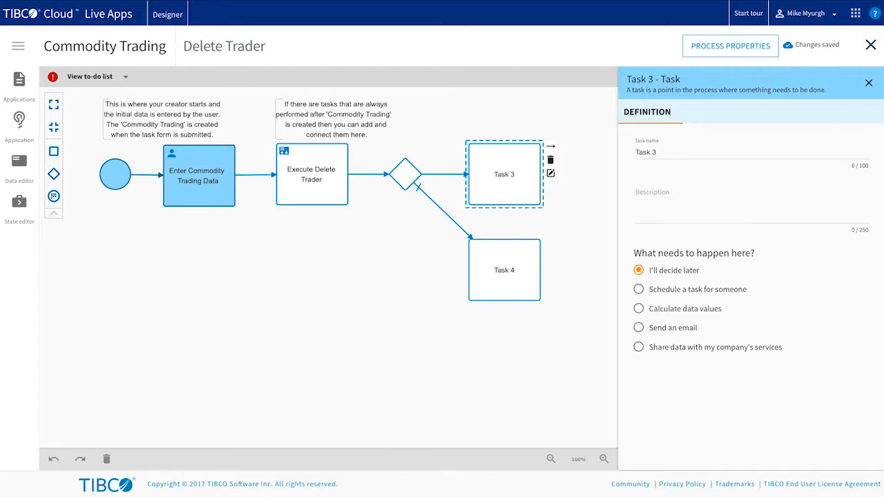
left_click(667, 155)
left_click_drag(666, 153, 625, 150)
type("Delete C")
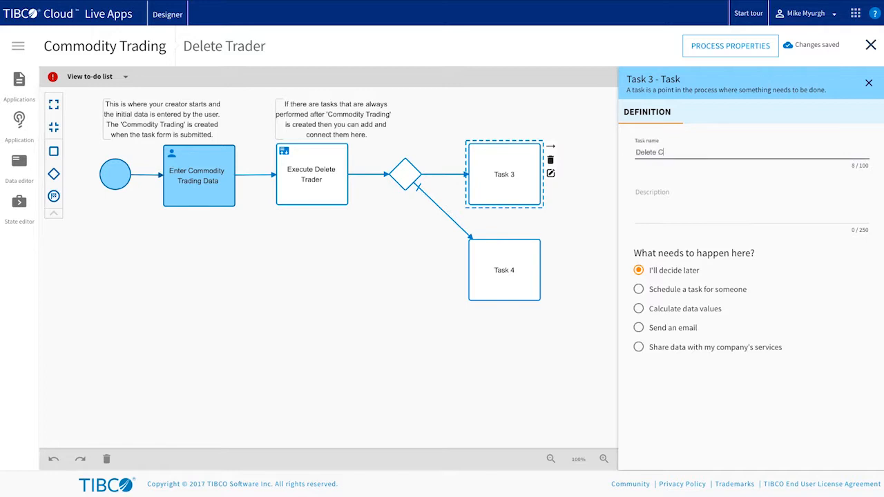
type("onfirmation")
left_click(639, 330)
left_click(639, 329)
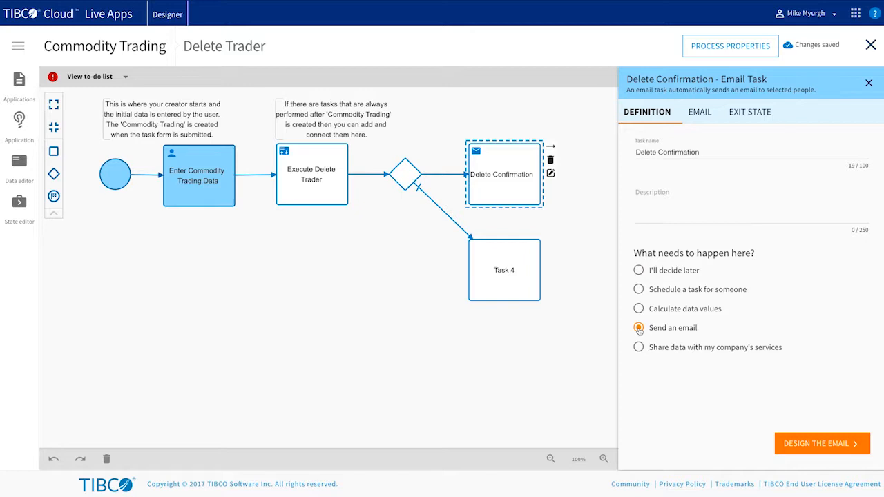
Step: Address the Delete Confirmation email to Administrator with the subject "Delete Trader Confirmation"
left_click(696, 116)
left_click(505, 150)
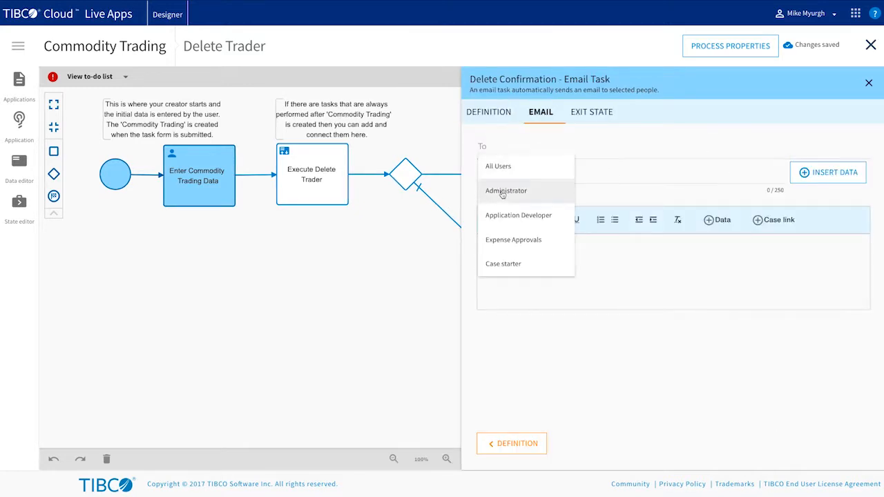
left_click(504, 191)
left_click(529, 181)
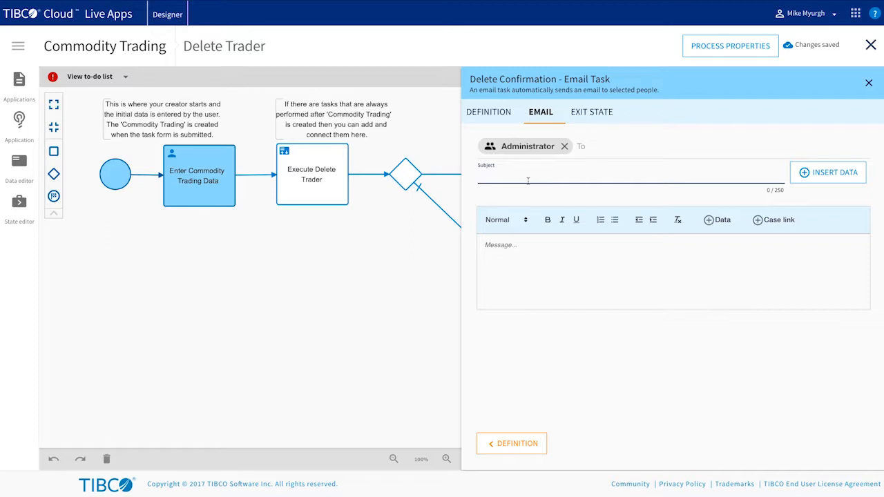
type("Delete Trade")
Step: Write the email message "Trader Deleted Successfully" followed by the inserted Trader Id data field
left_click(531, 253)
type("Trader De")
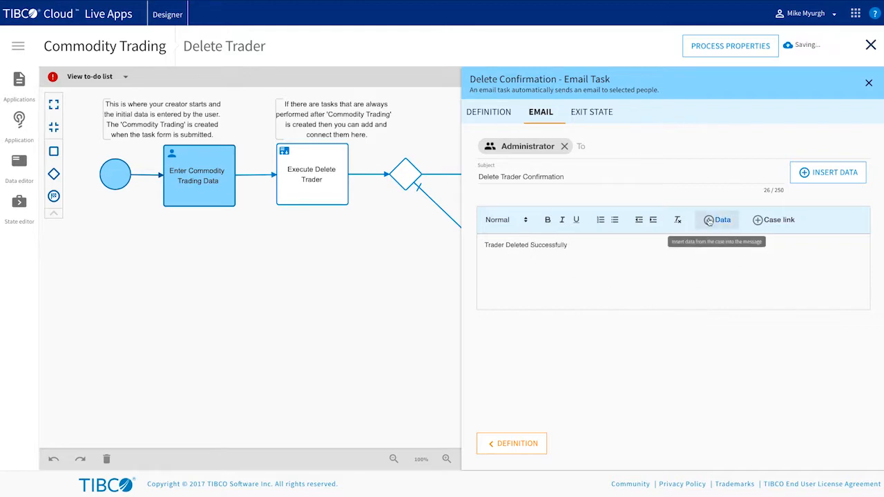
left_click(709, 220)
left_click(349, 160)
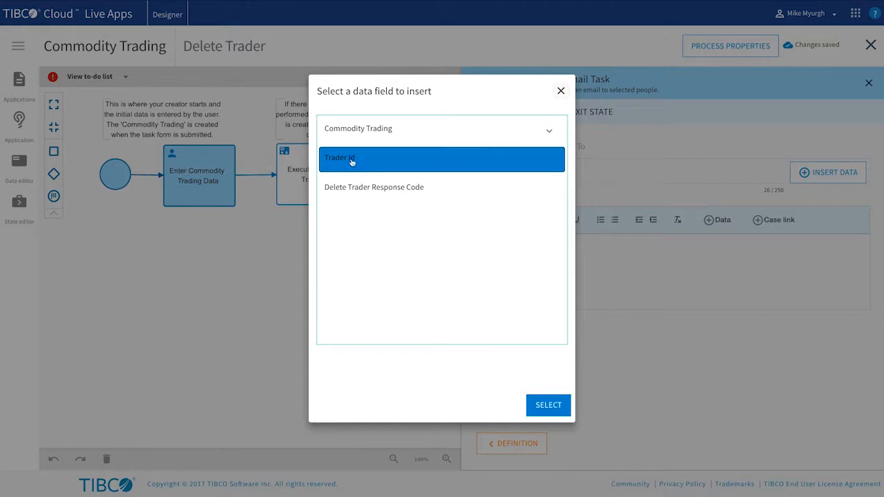
left_click(548, 405)
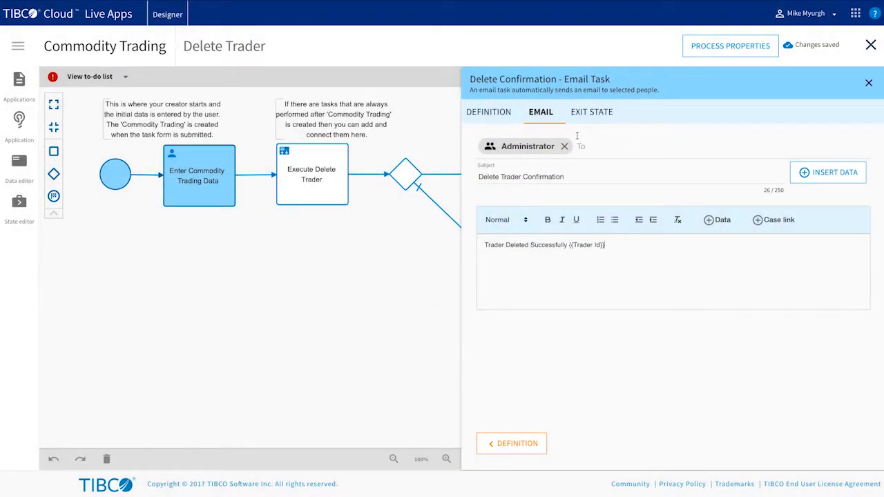
Step: Set the Delete Confirmation task to change the Commodity Trading state to Trader Deleted on completion
left_click(587, 114)
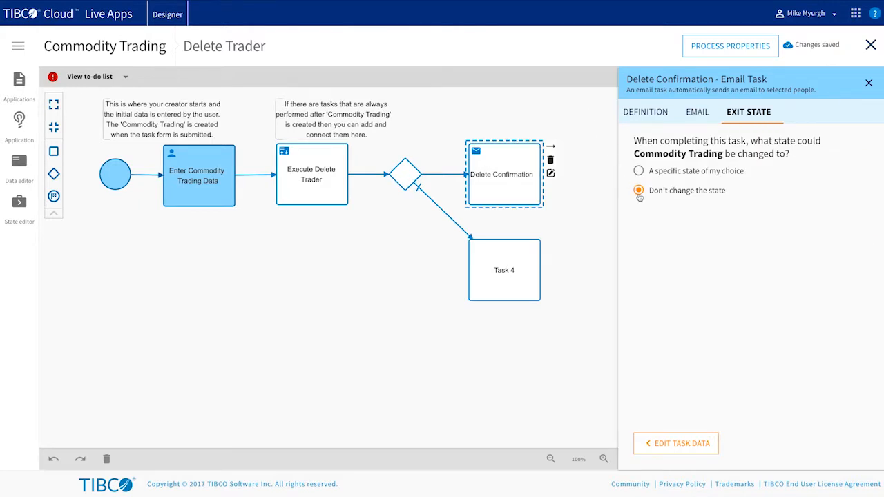
left_click(639, 171)
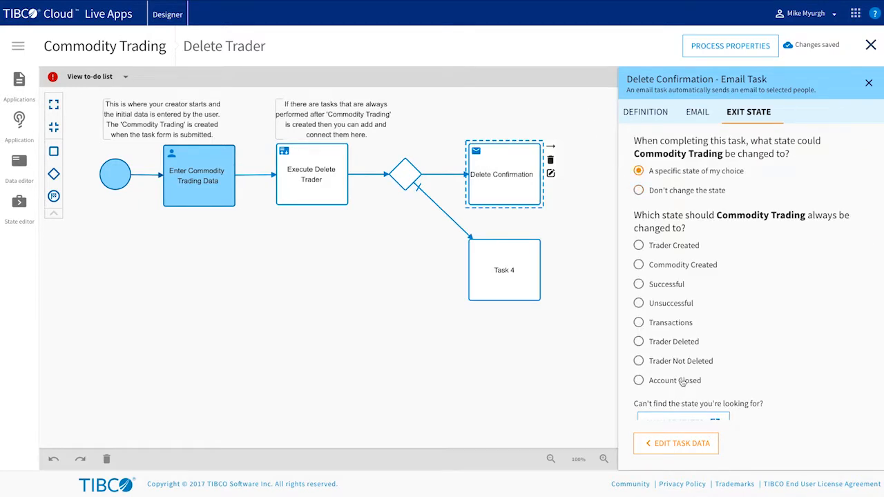
left_click(639, 342)
Step: Rename Task 4 as "Trader Not Deleted" and set it to send an email
left_click(503, 271)
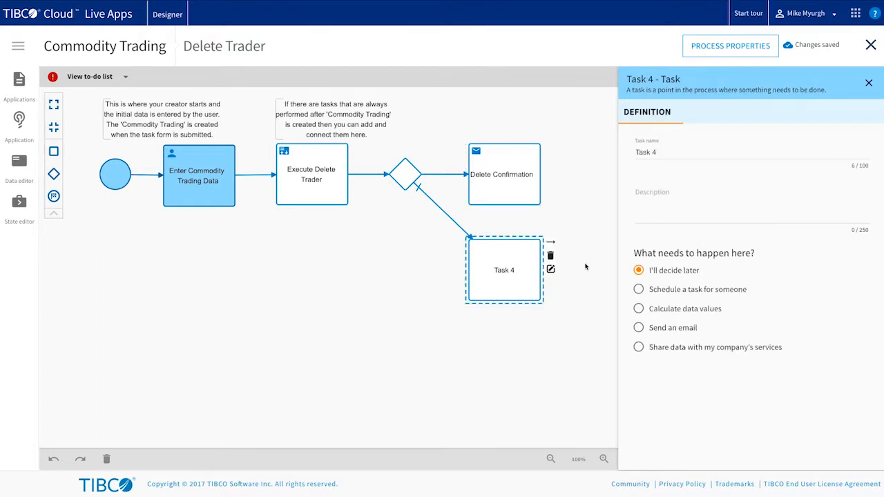
left_click(659, 153)
left_click_drag(659, 153, 640, 152)
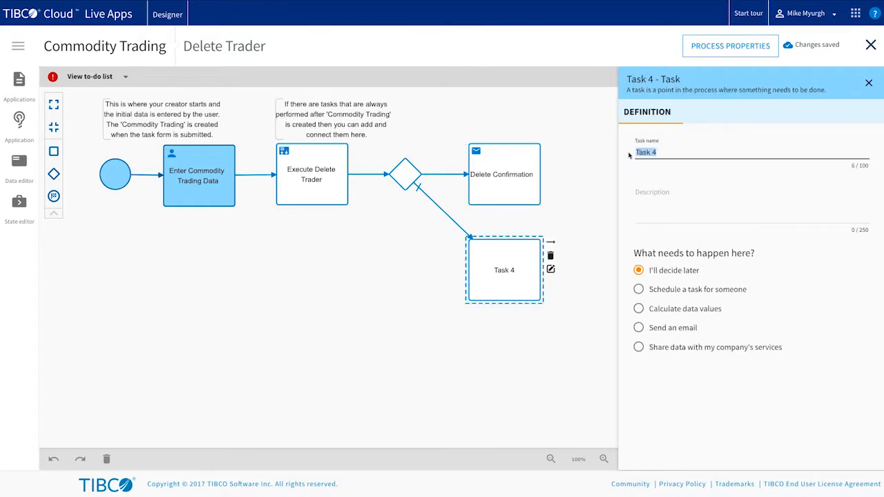
type("Trader")
left_click(639, 328)
Step: Address the Trader Not Deleted email to Administrator with the subject "Trader Not Deleted"
left_click(697, 109)
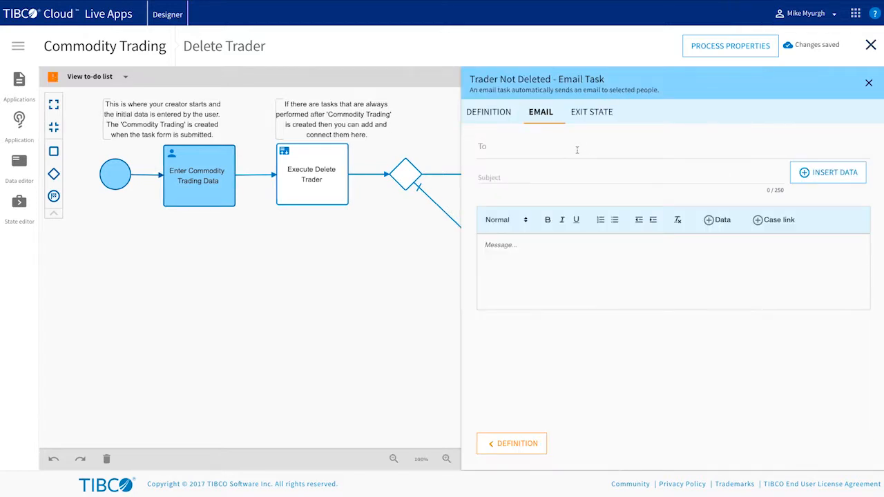
left_click(540, 151)
left_click(509, 192)
left_click(527, 178)
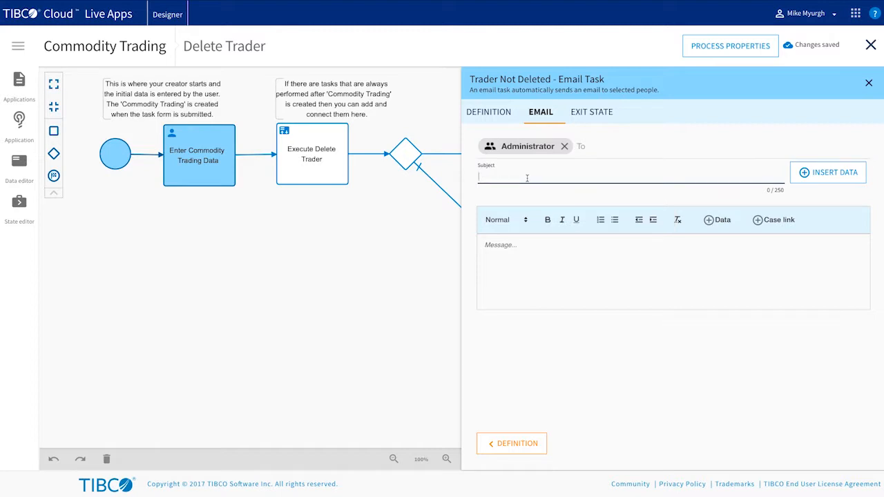
type("Trader Not Deleted")
Step: Compose the email message from "Trader", the Trader Id data field and the words "Not Deleted"
left_click(539, 250)
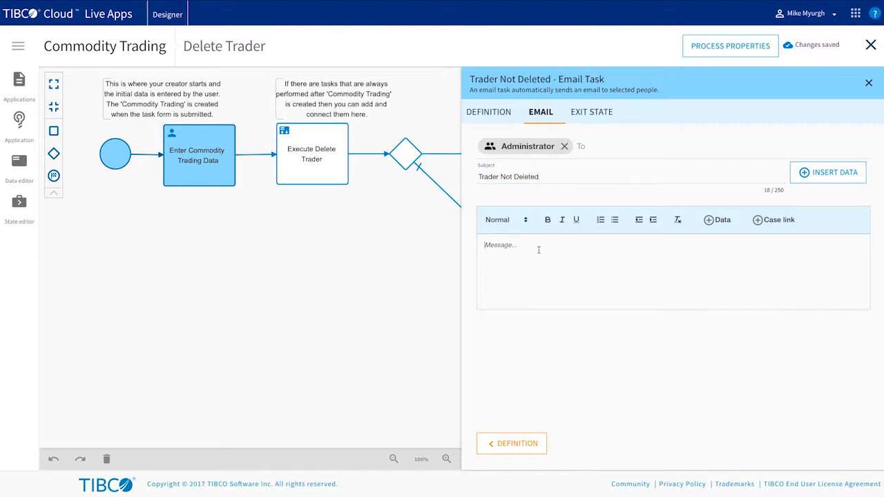
type("Trader")
left_click(717, 220)
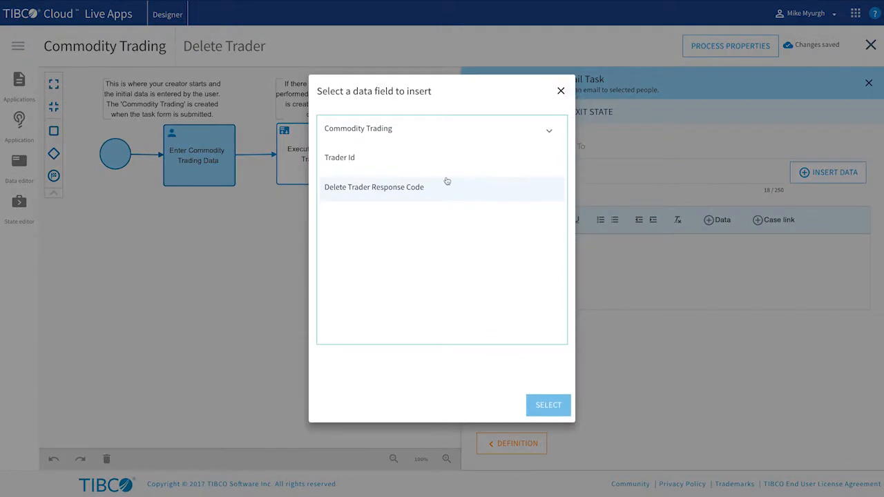
left_click(352, 160)
left_click(546, 406)
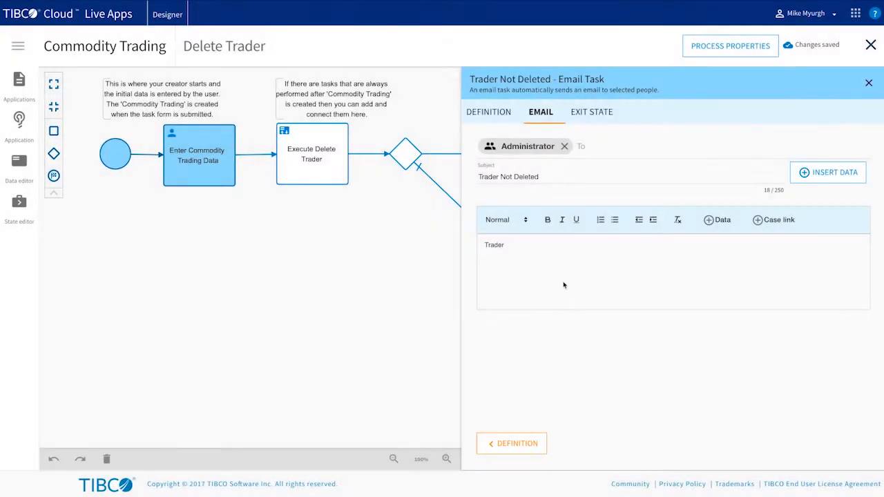
type("Not De")
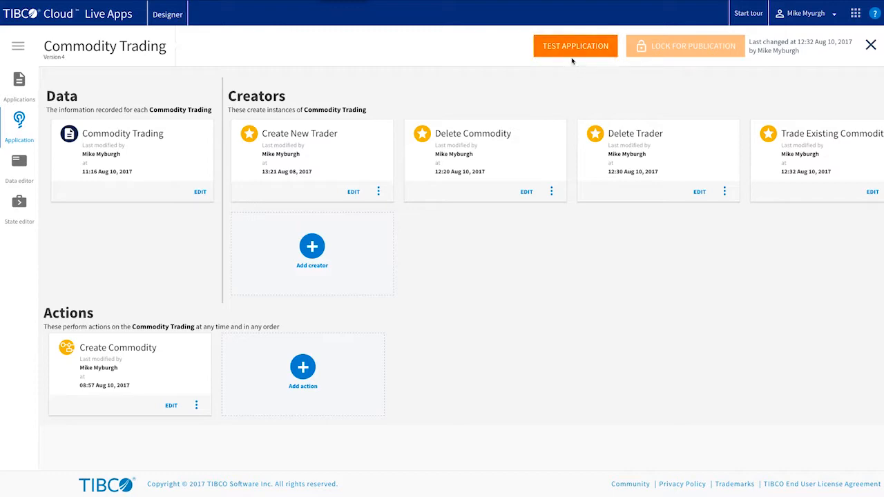
Step: Start a new Commodity Trading case in test mode and reload the api/Trader page in the other browser window to check existing traders
left_click(577, 46)
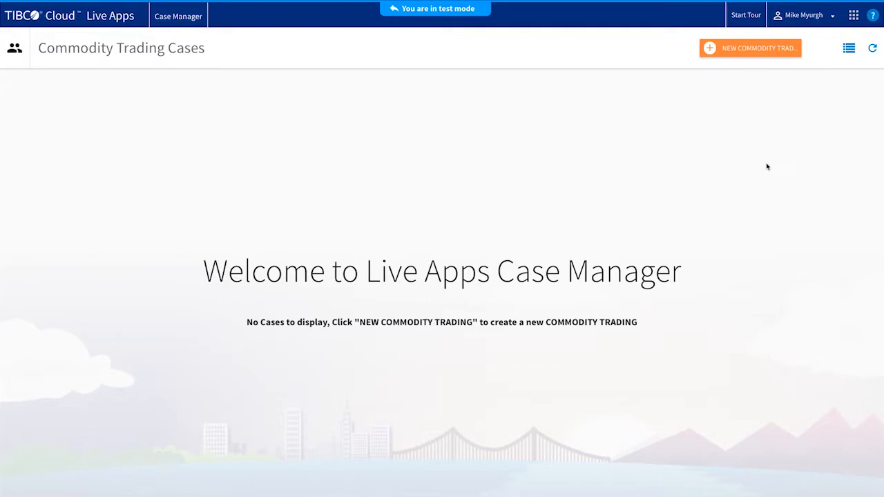
left_click(728, 49)
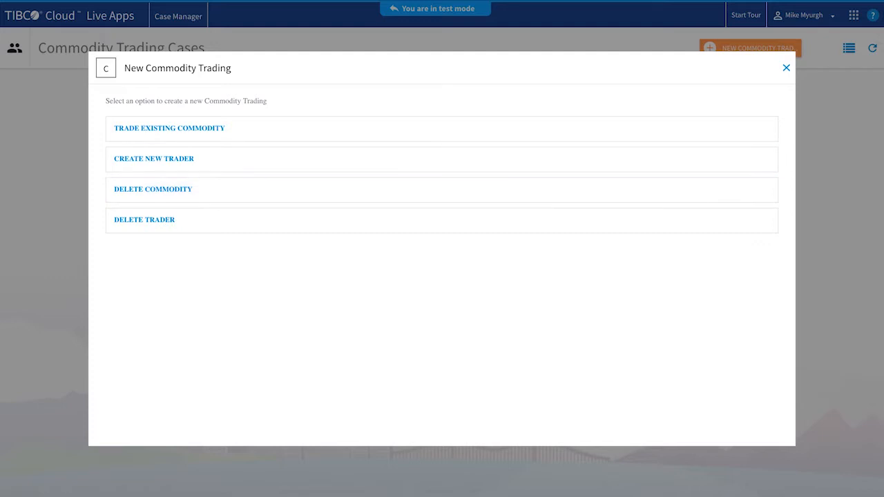
key("super+grave")
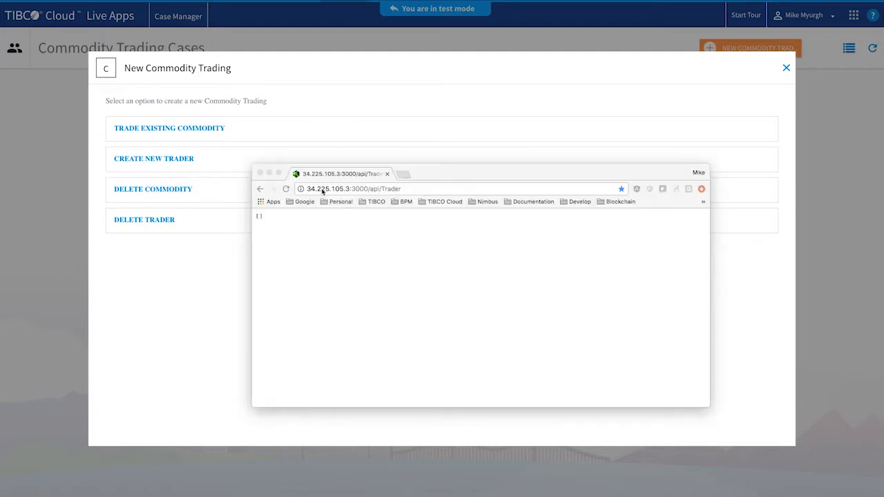
left_click(286, 189)
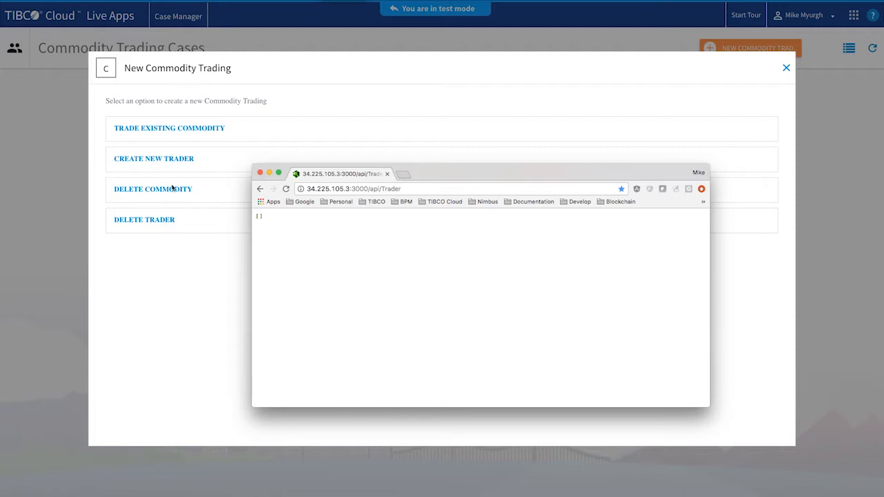
Step: Submit a Create New Trader case with the trader's first name, last name, email address and an account name as case summary
left_click(166, 160)
left_click(167, 160)
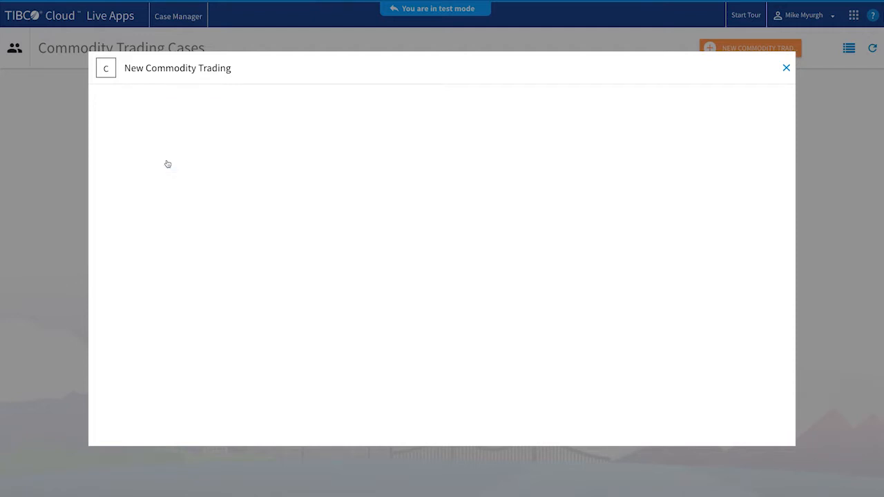
left_click(141, 183)
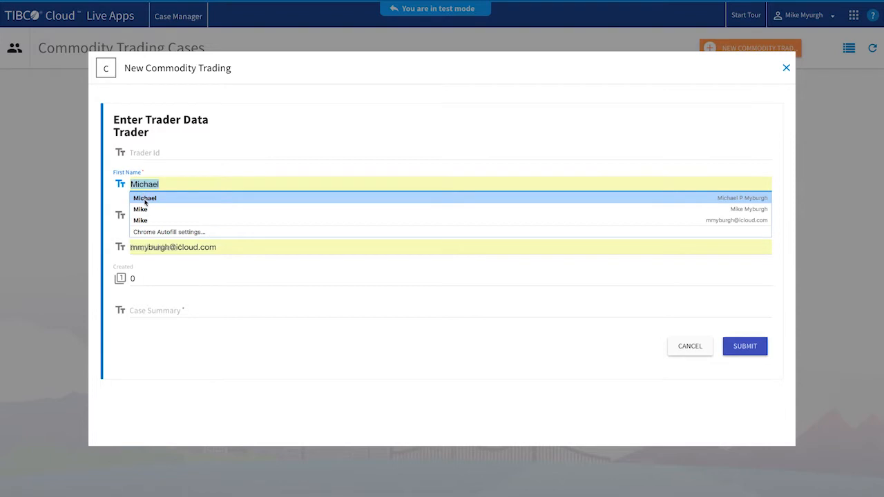
left_click(146, 201)
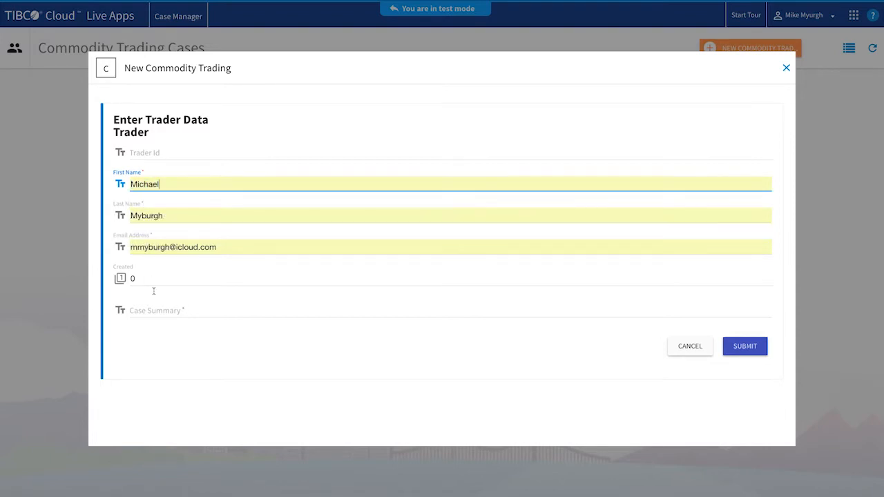
left_click(158, 312)
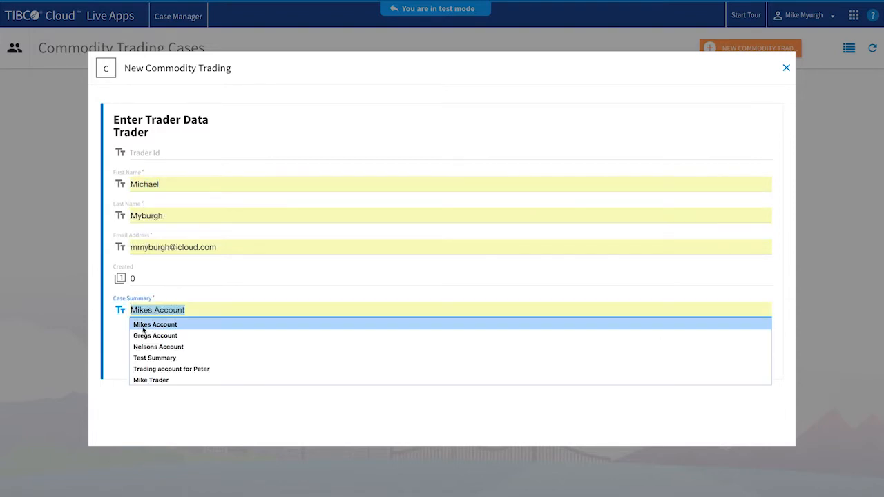
left_click(143, 327)
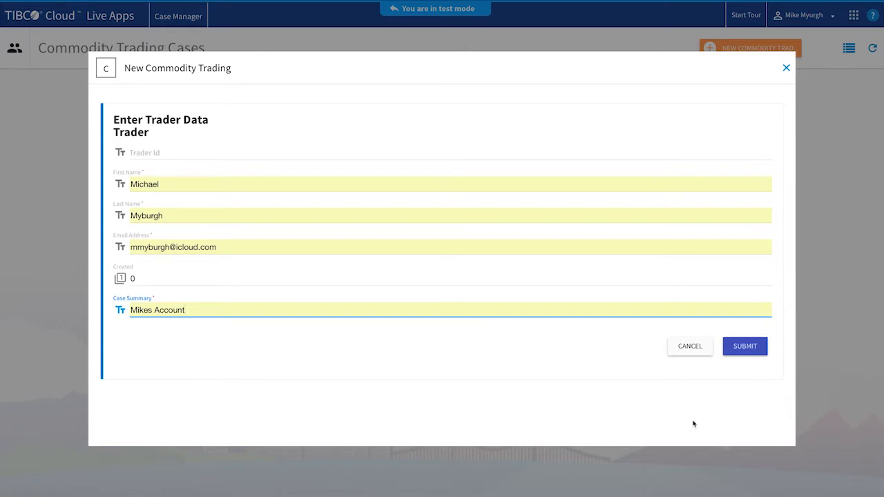
left_click(749, 347)
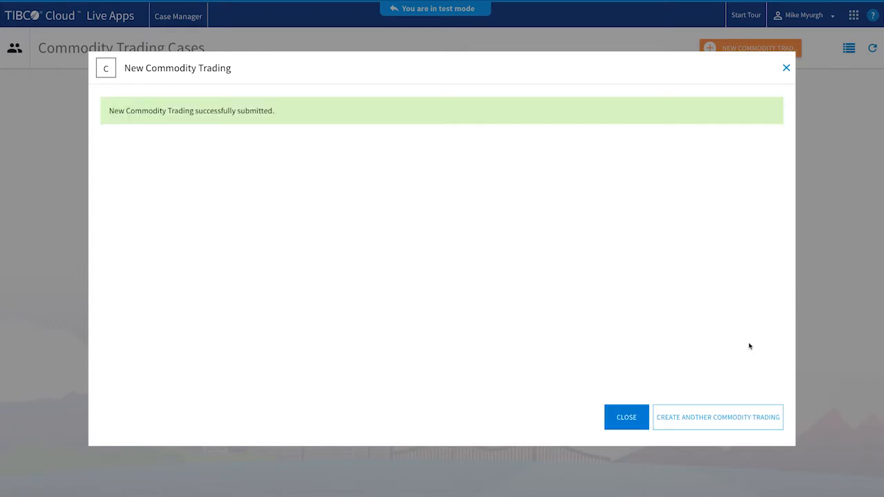
Step: Reload the api/Trader page to check for the new trader, and close the account notification email
left_click(234, 0)
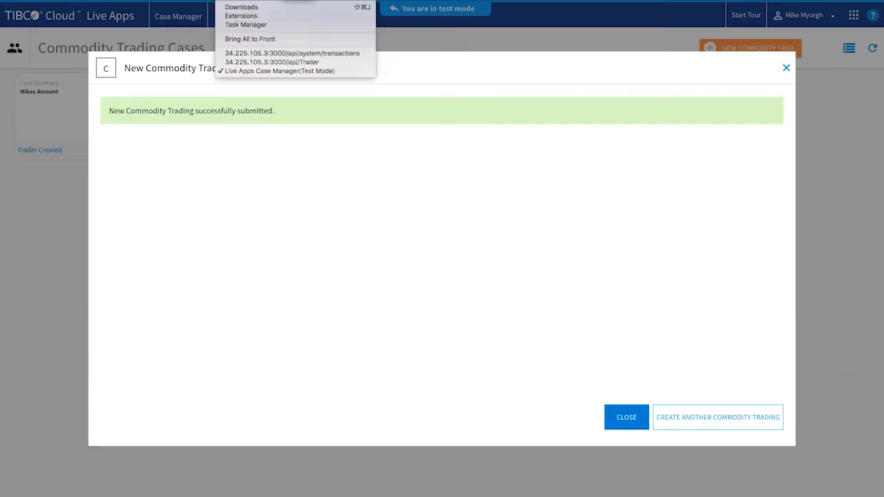
left_click(247, 64)
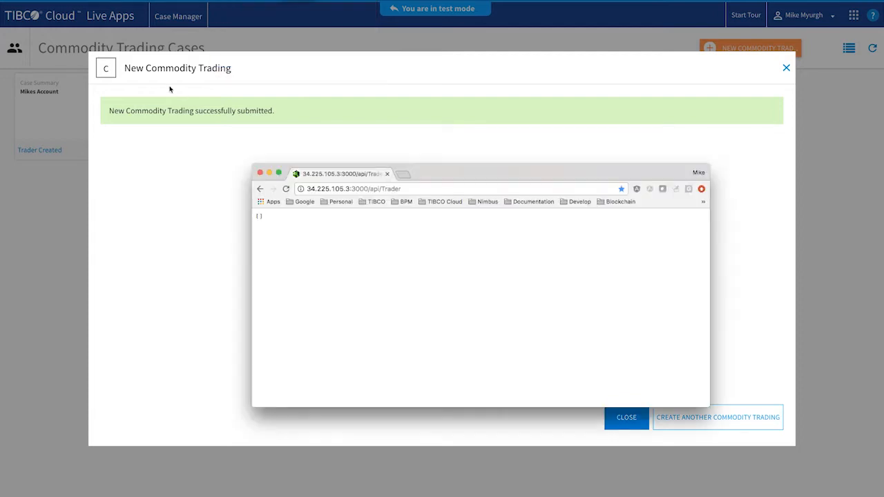
left_click(287, 190)
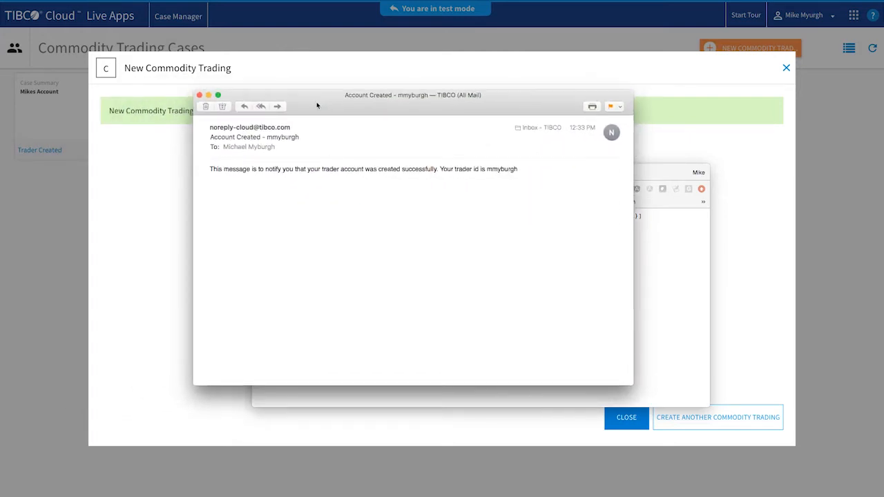
left_click(199, 95)
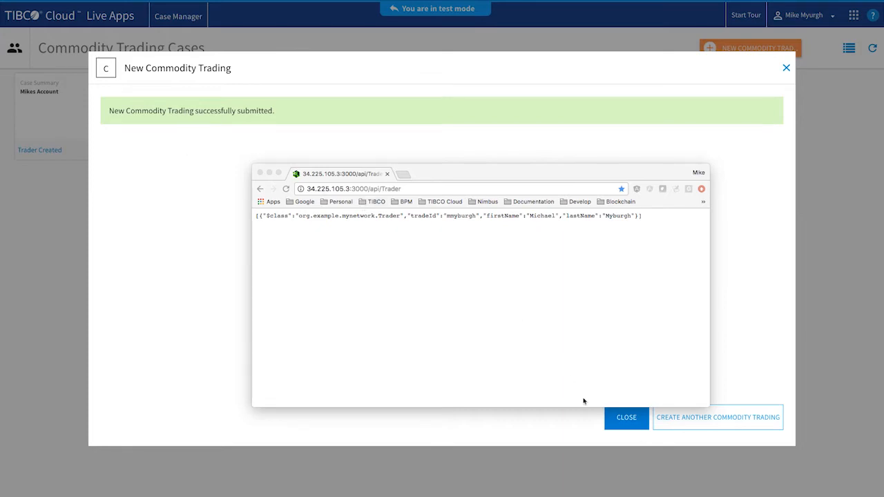
Step: Submit a Delete Trader case using the ID of the newly created trader
left_click(629, 420)
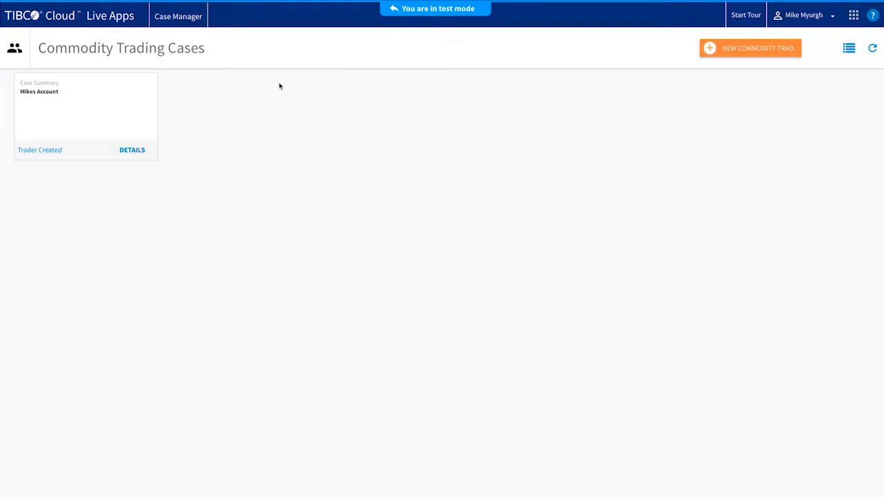
left_click(727, 49)
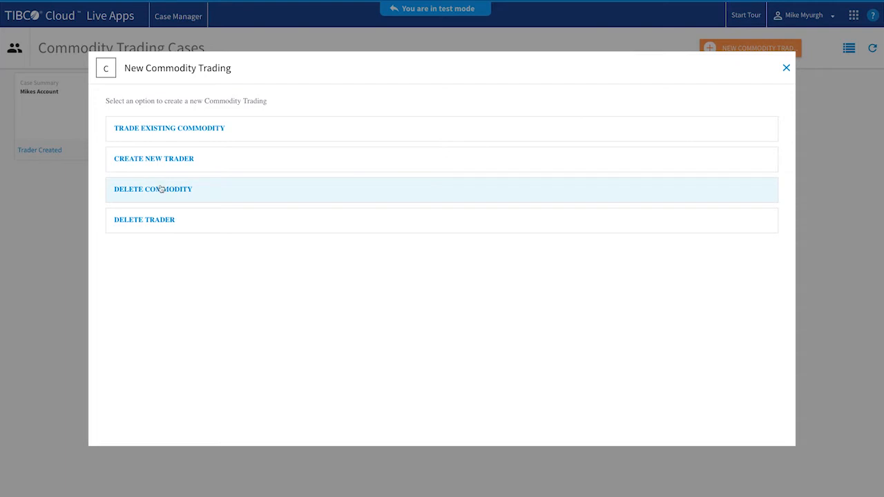
left_click(148, 221)
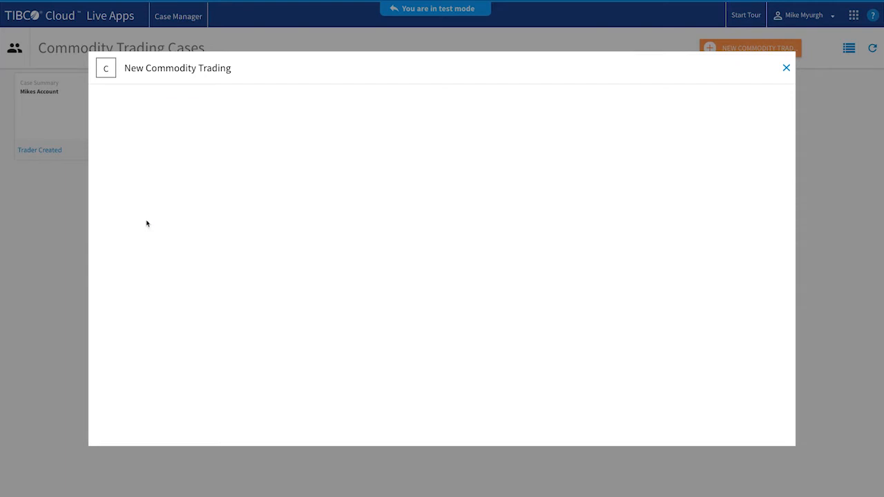
left_click(152, 140)
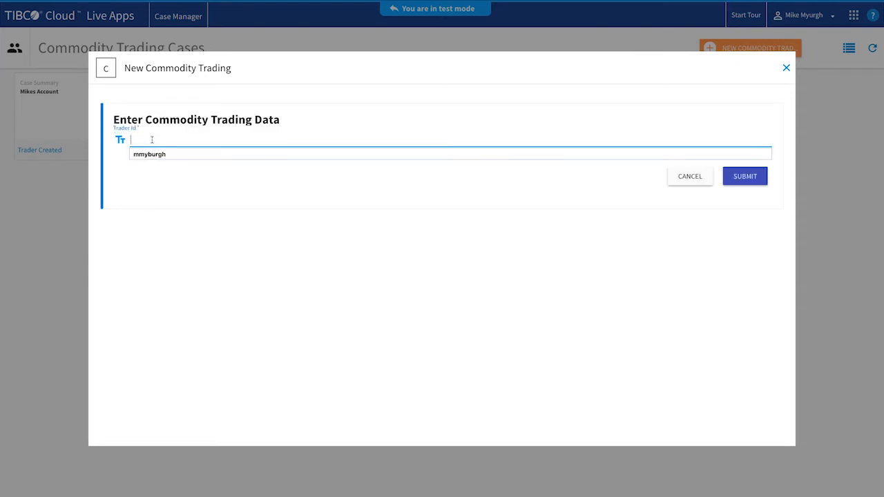
left_click(149, 153)
left_click(748, 178)
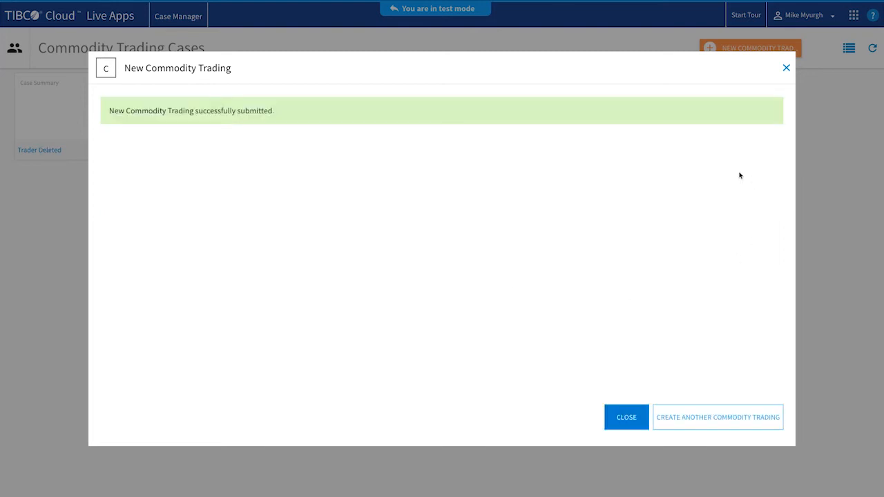
left_click(634, 423)
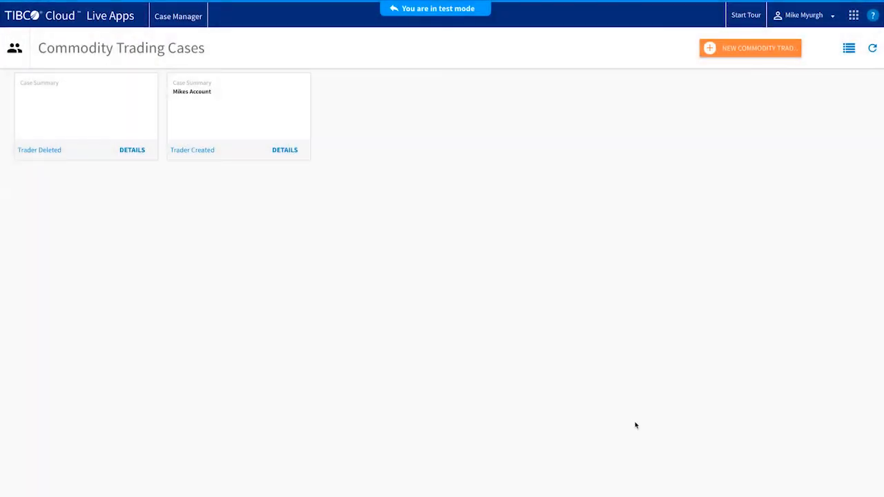
Step: Switch to the api/Trader browser window and reload it to verify the trader's deletion
left_click(235, 1)
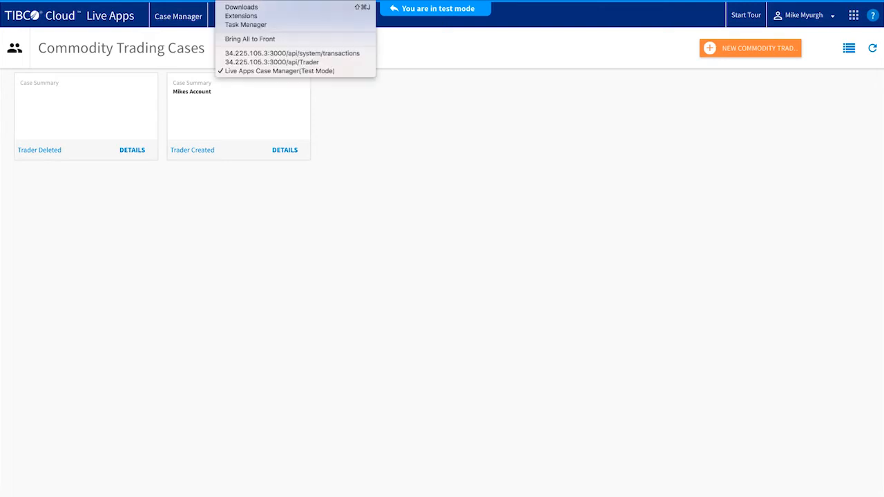
left_click(258, 62)
left_click(285, 189)
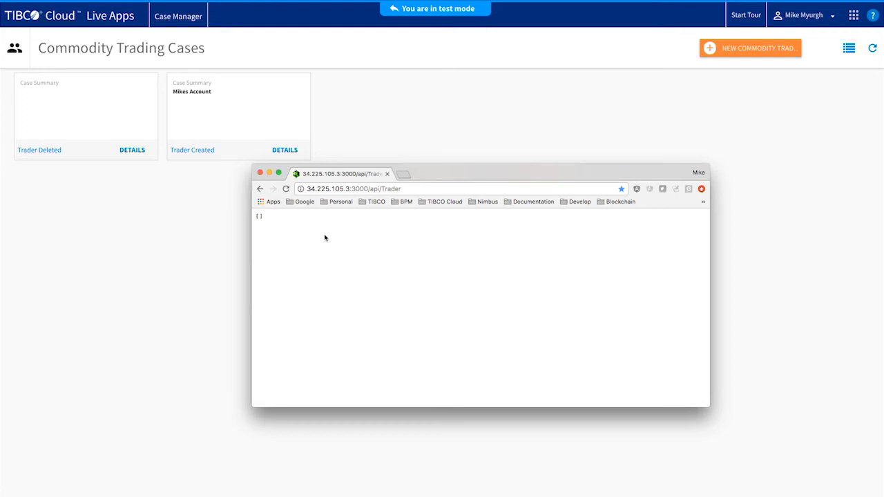